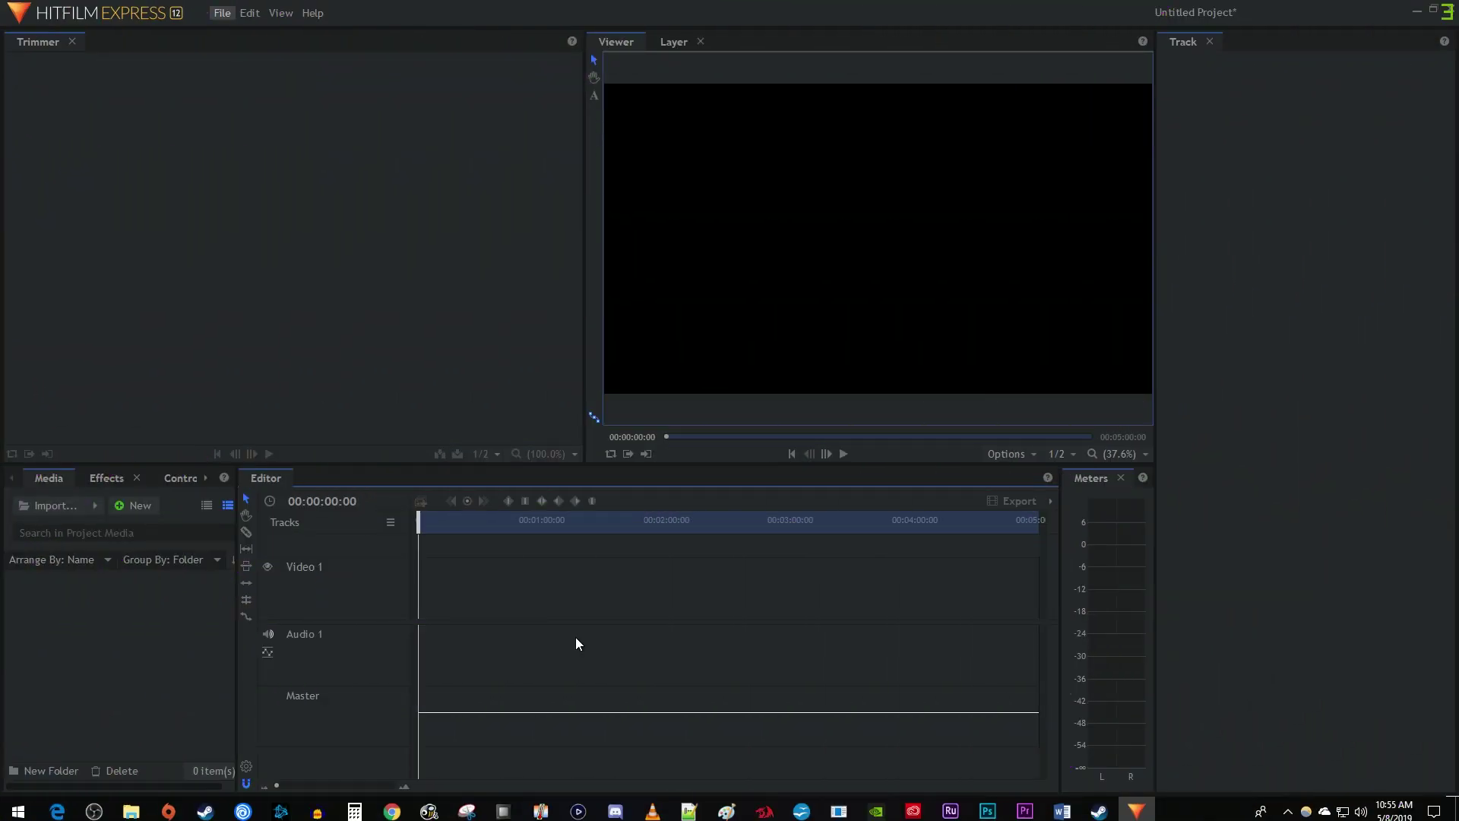
- Add a text box across the black frame reading 'Cinematic'
click(595, 96)
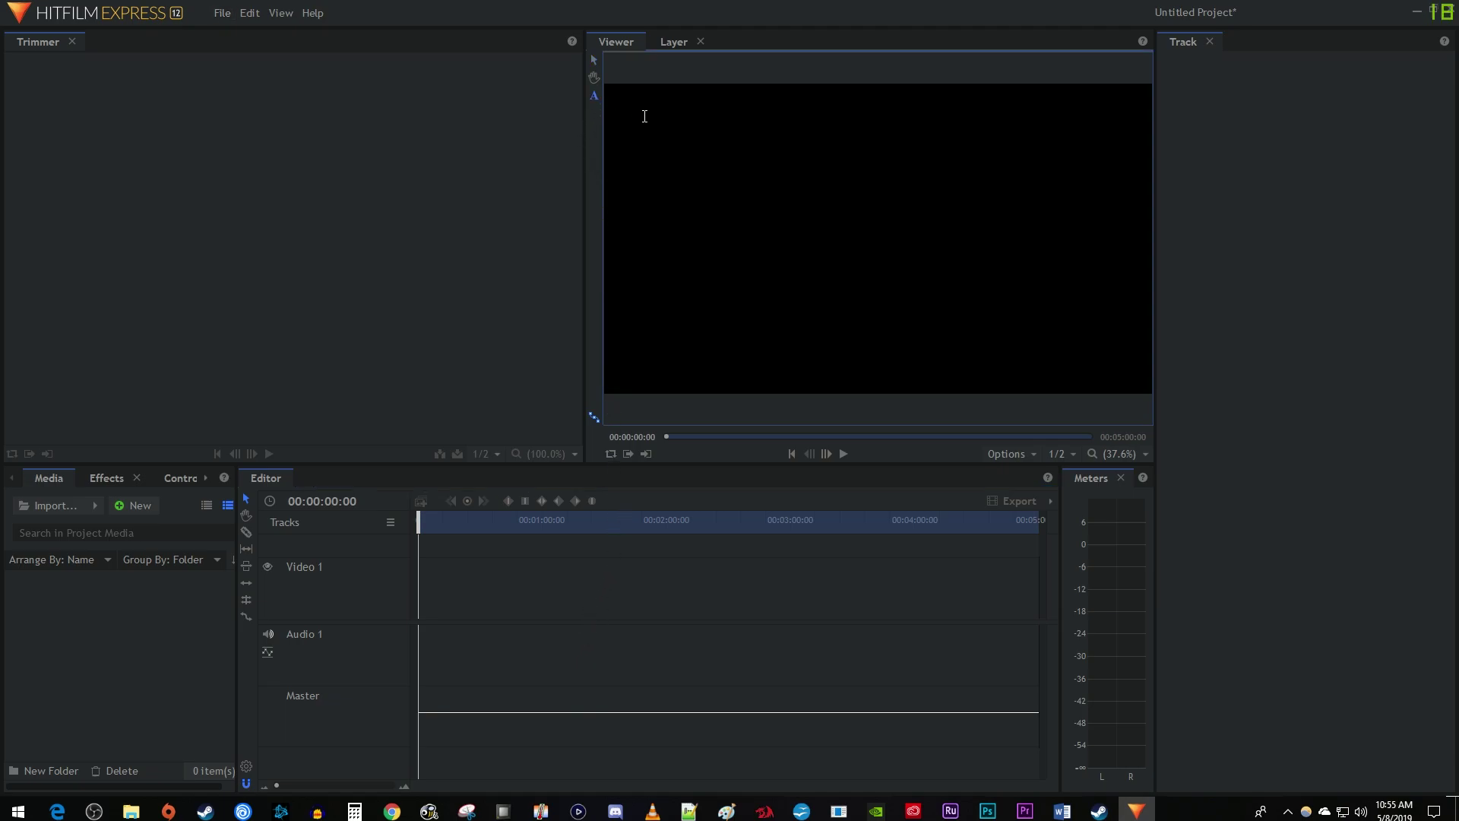
drag(644, 117, 1123, 376)
text(Cinematic)
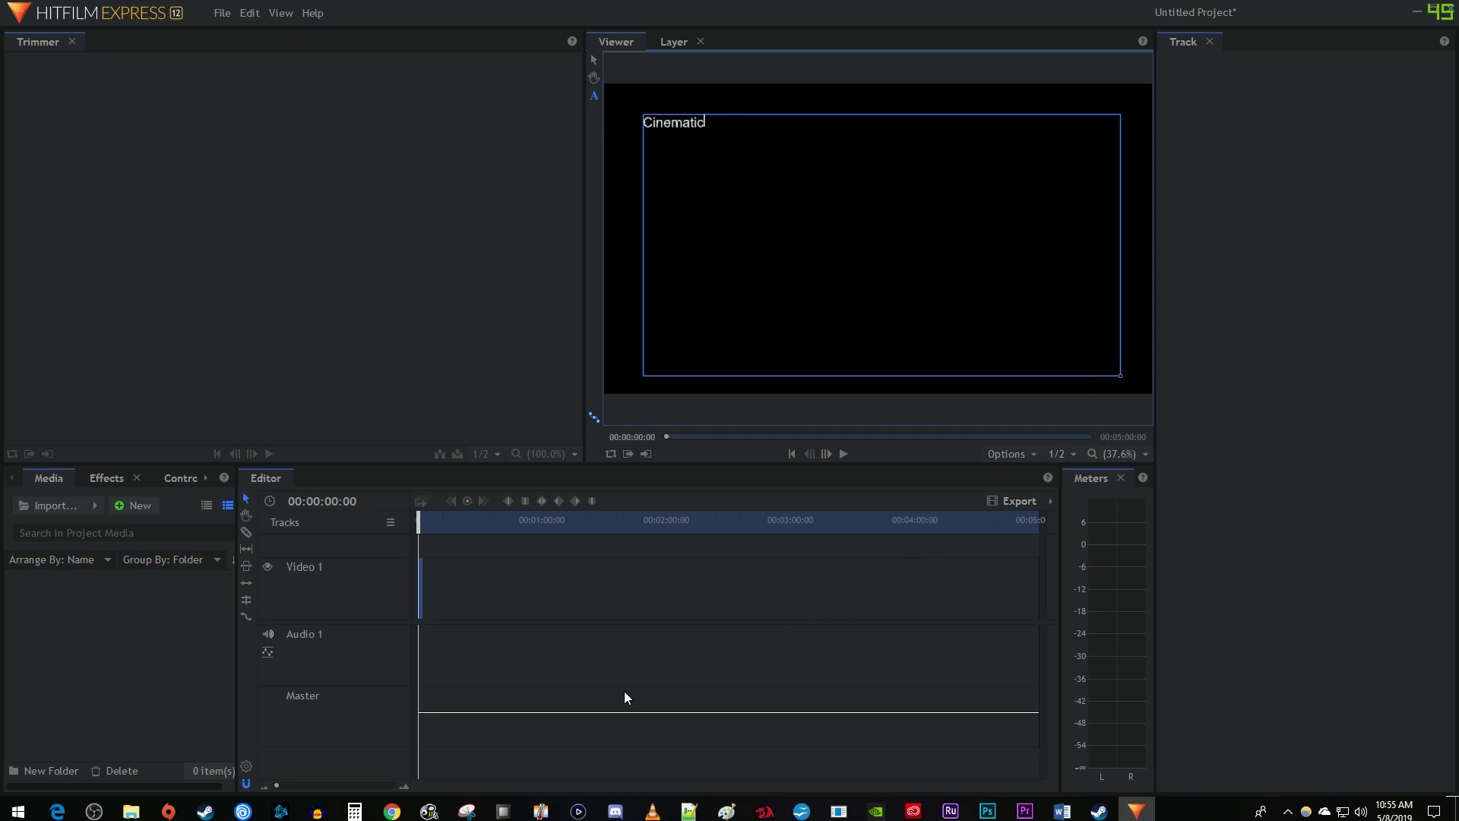
- Lengthen the Text clip on the timeline to several seconds and select the Cinematic text
drag(277, 784, 284, 786)
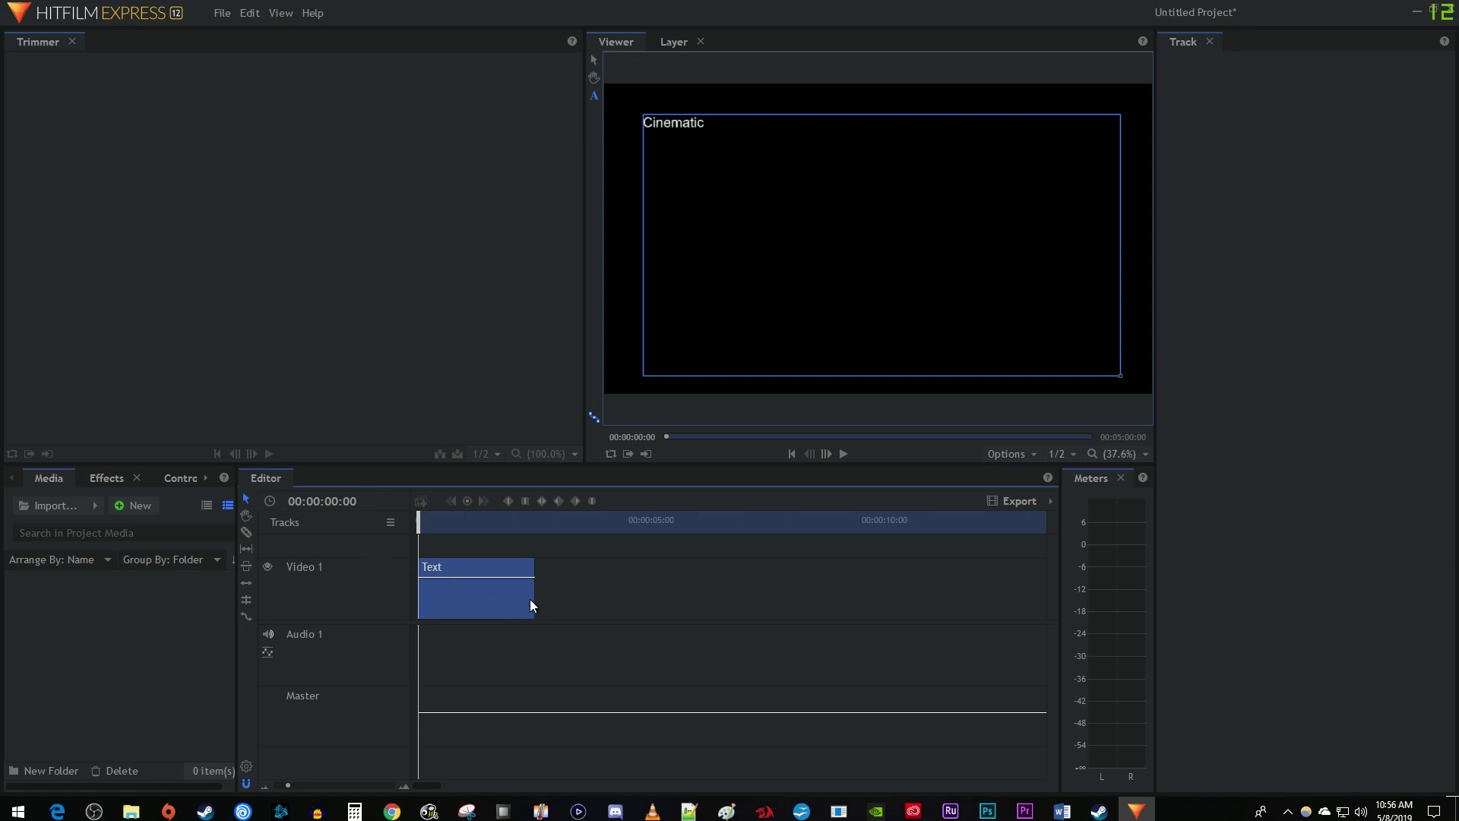
drag(535, 600, 744, 605)
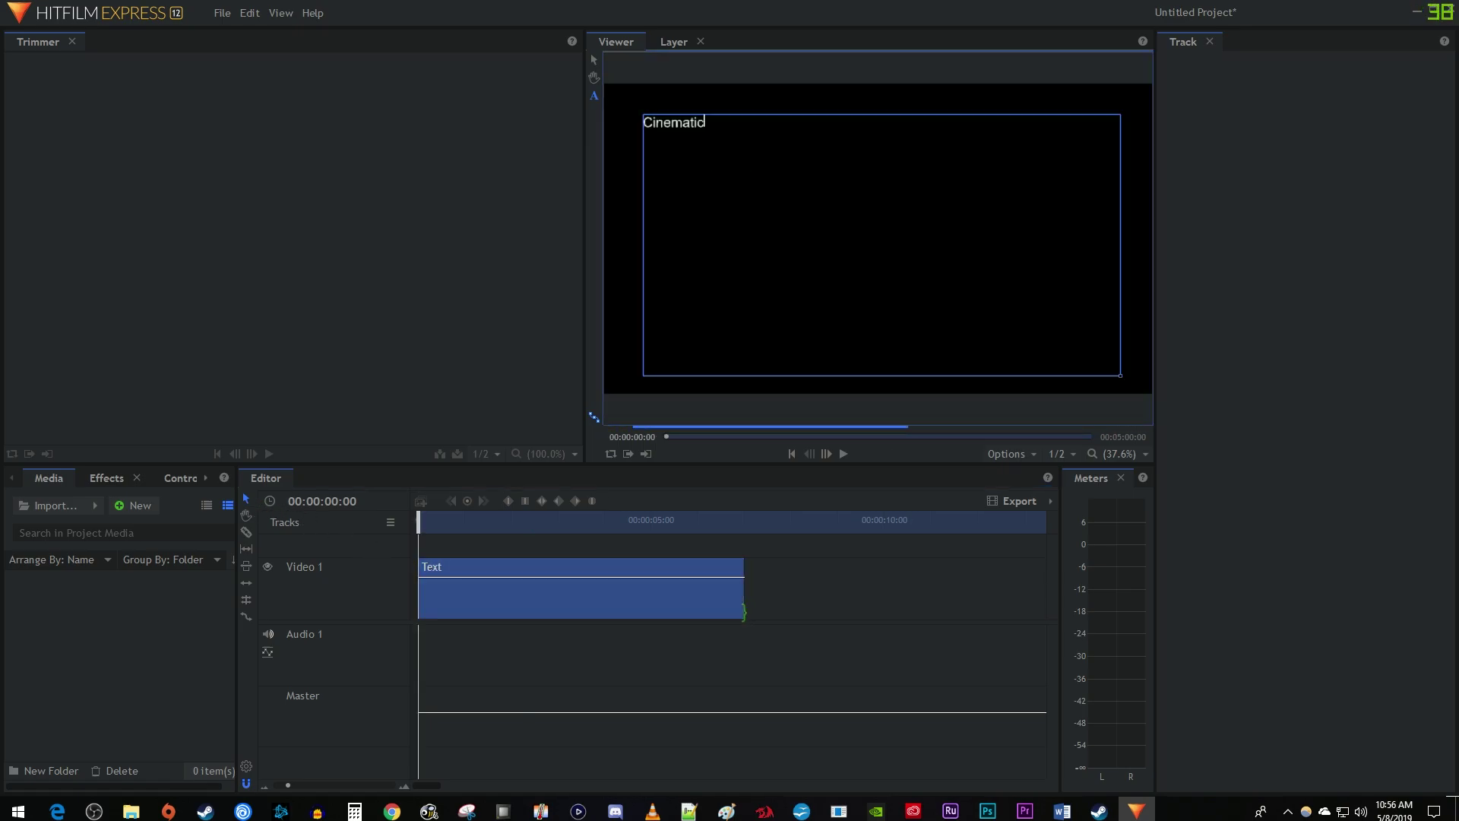
drag(765, 140, 622, 137)
- Set the title's font size to 150 in the text settings
click(204, 482)
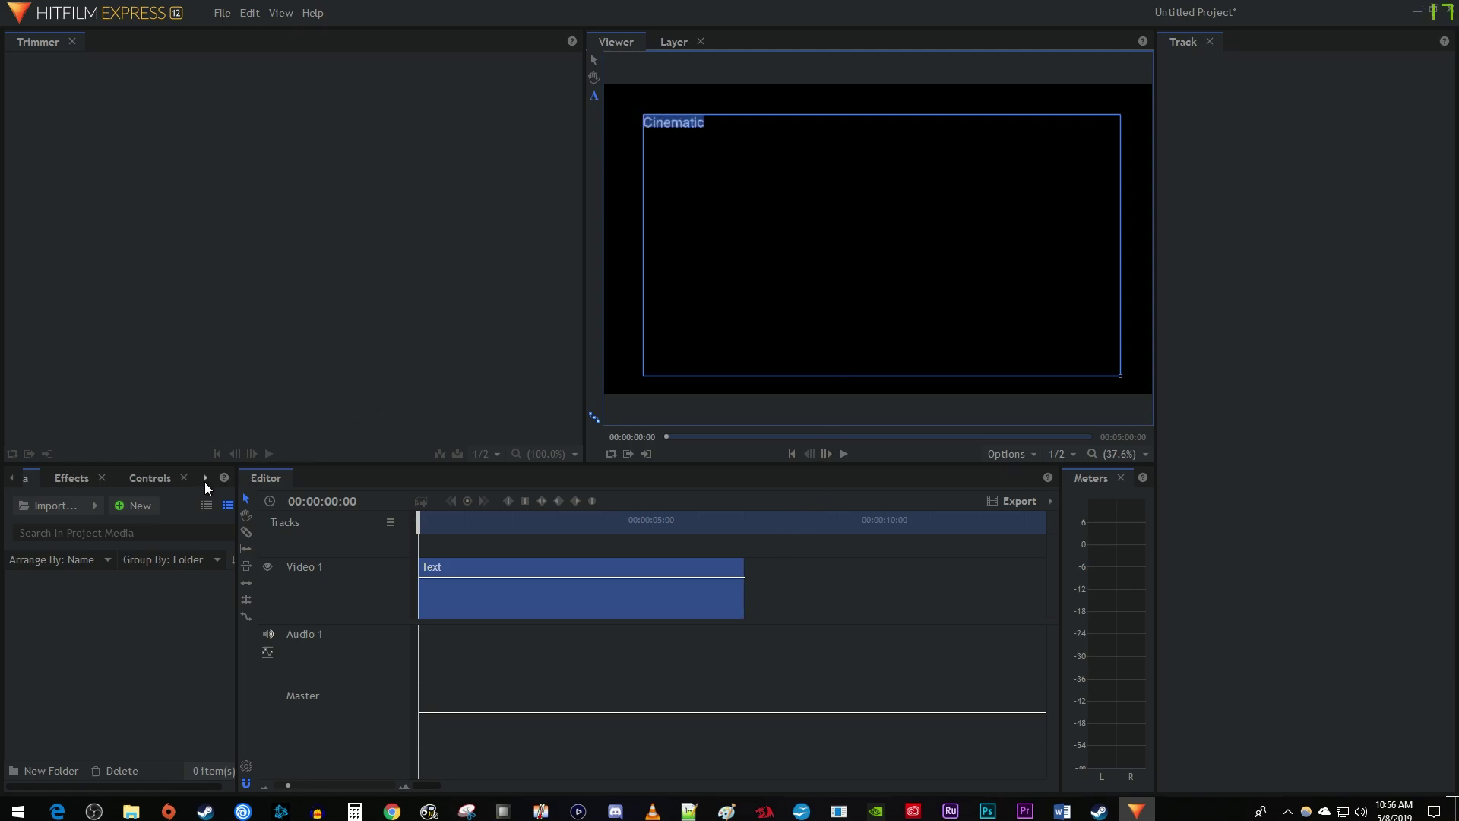
click(204, 482)
click(204, 482)
click(176, 477)
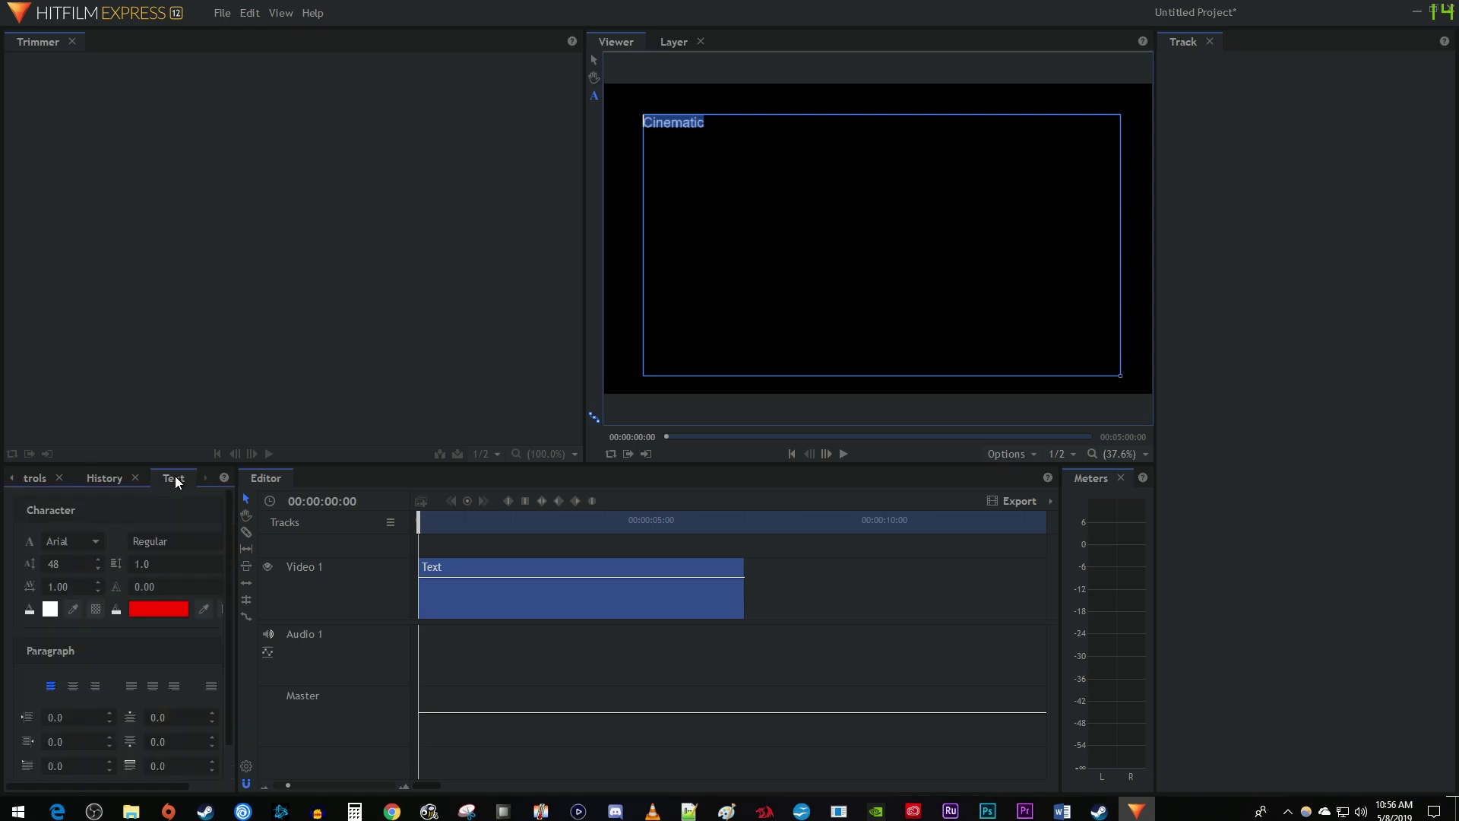
double_click(55, 563)
text(150)
key(Return)
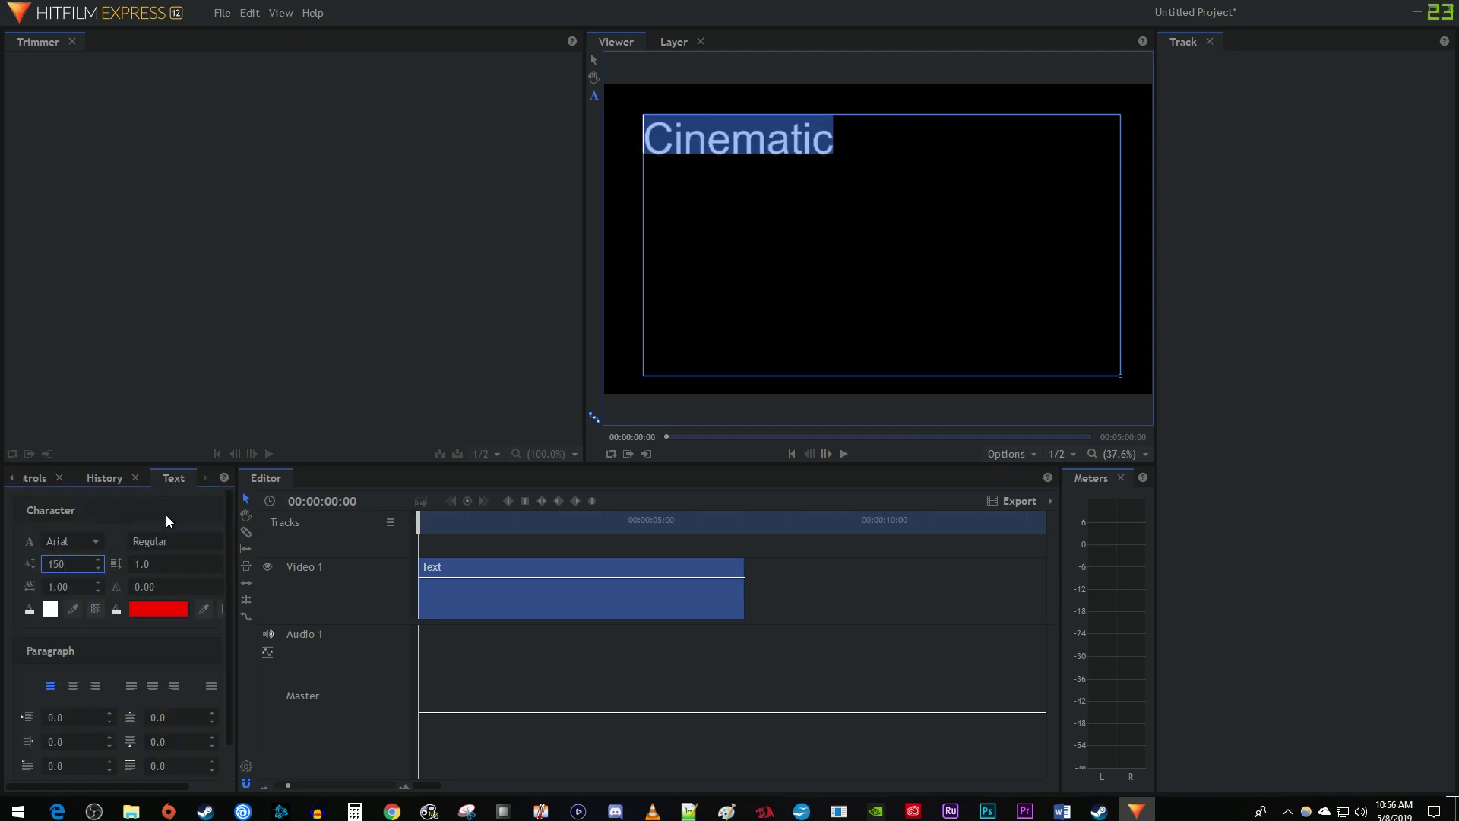
- Switch the font to Lato, set letter spacing to 1.20, and move the title down-right
click(96, 541)
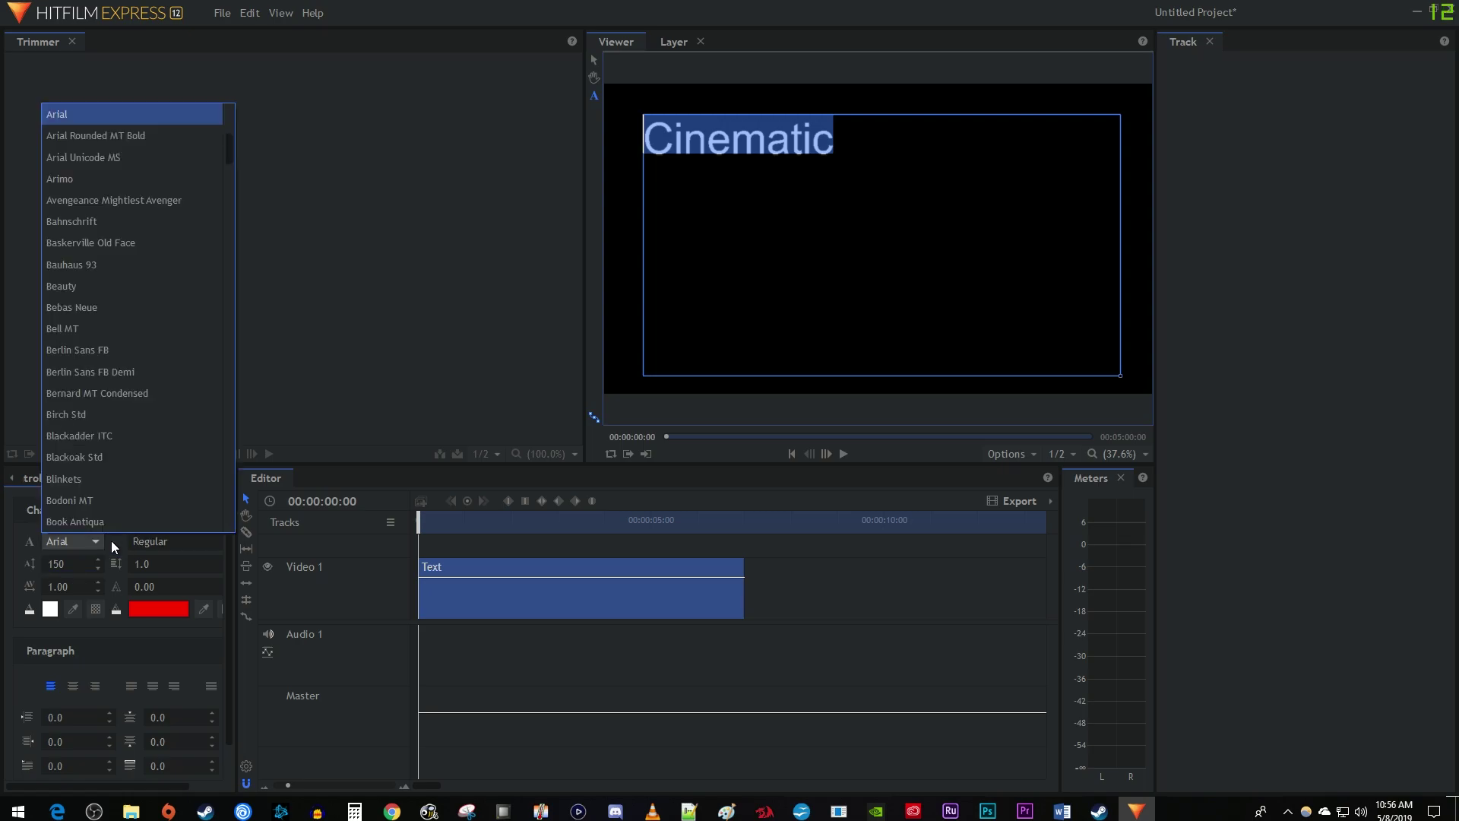
key(l)
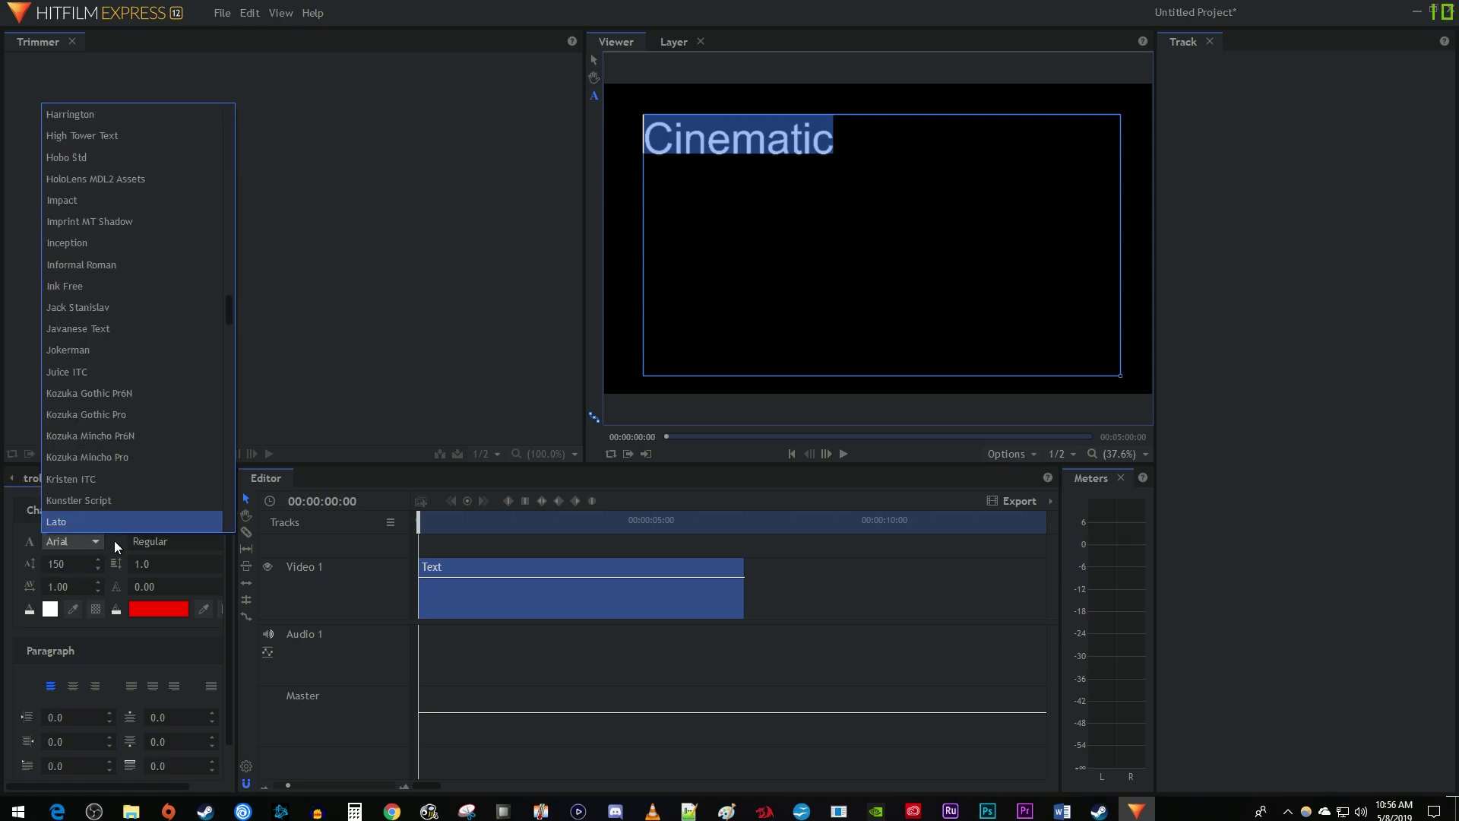
scroll(108, 522, down, 1)
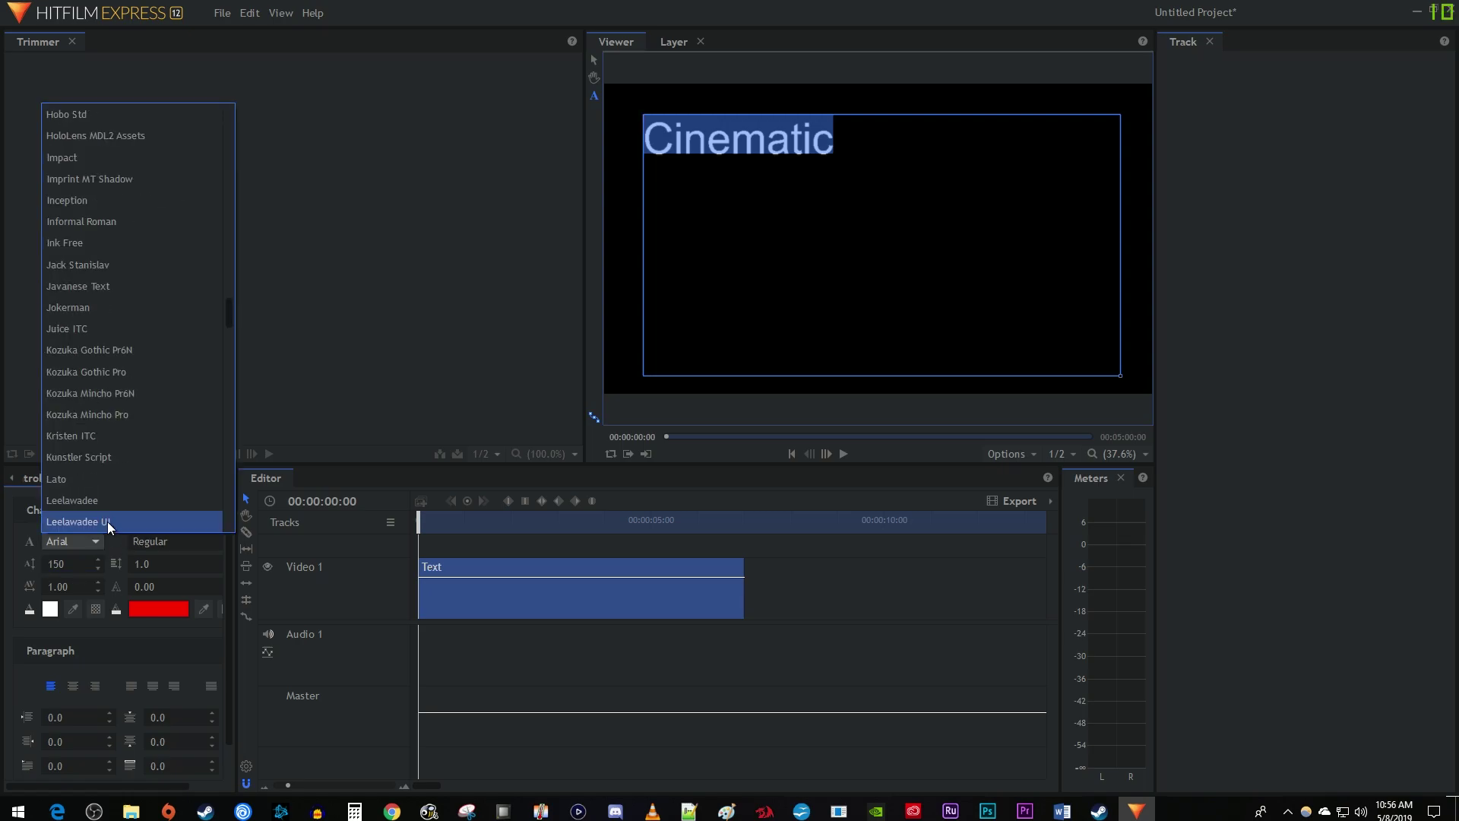
click(99, 482)
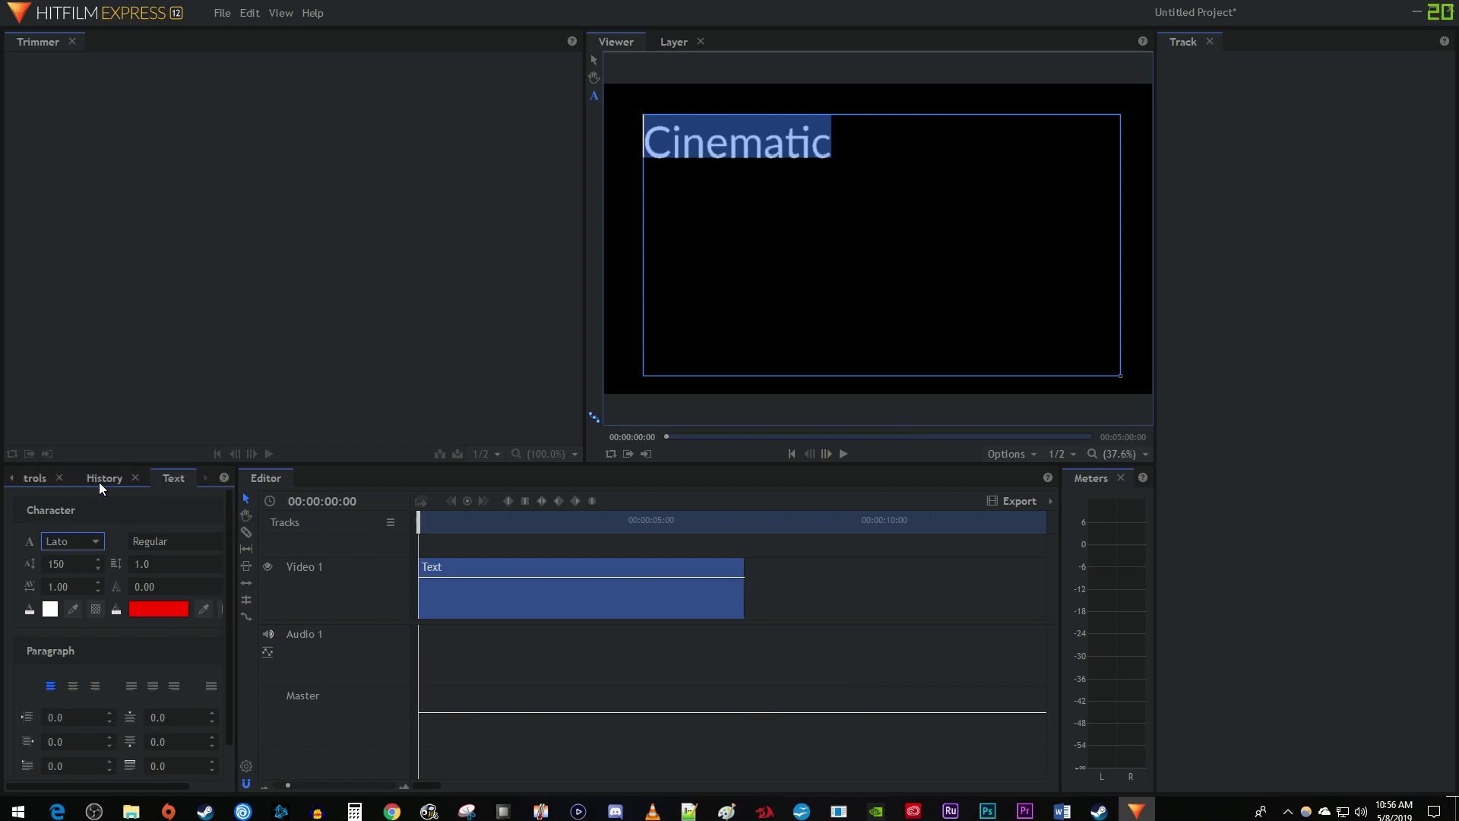
click(59, 588)
text(1.2)
key(Return)
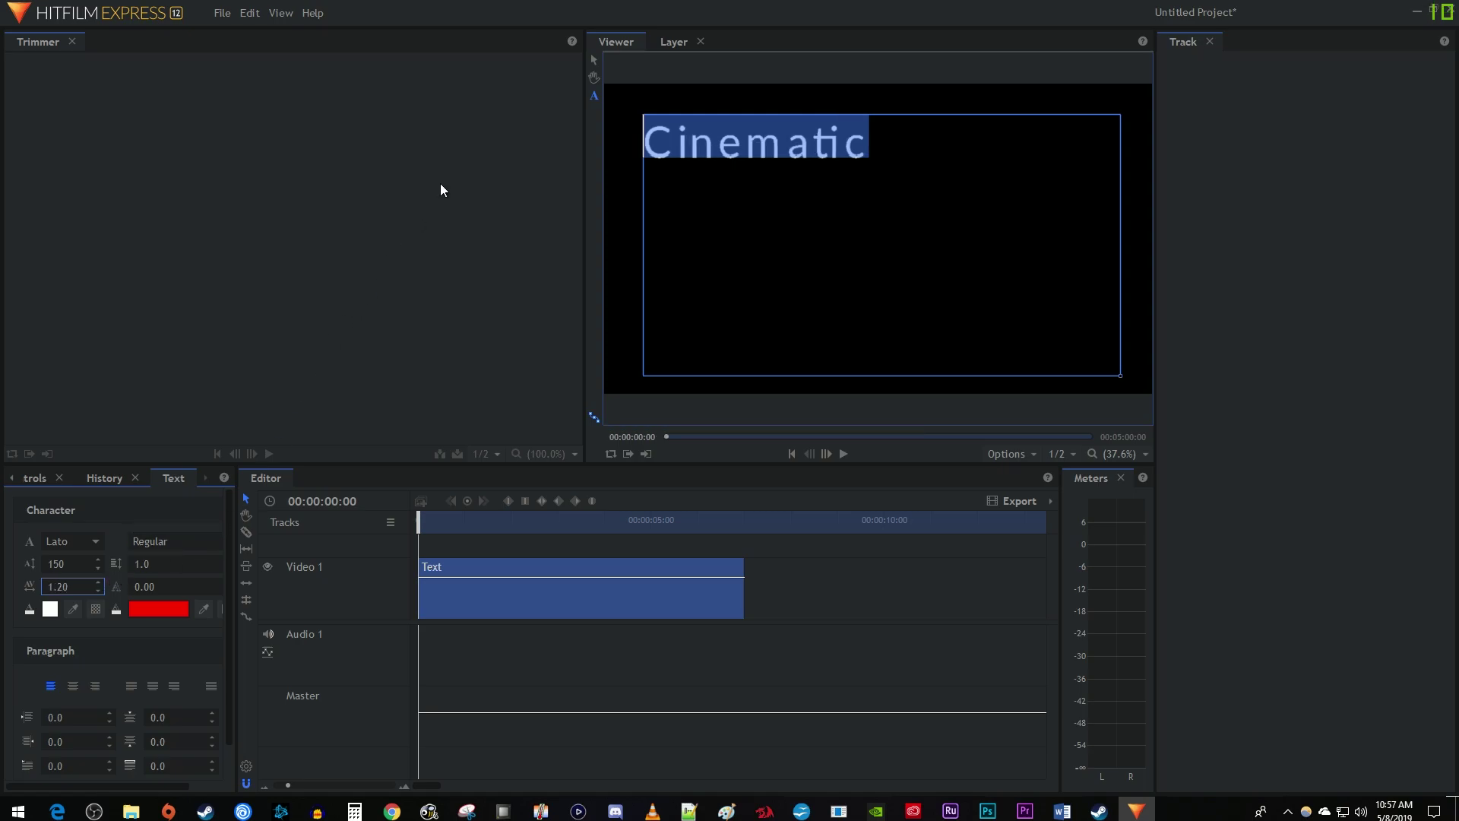
click(594, 58)
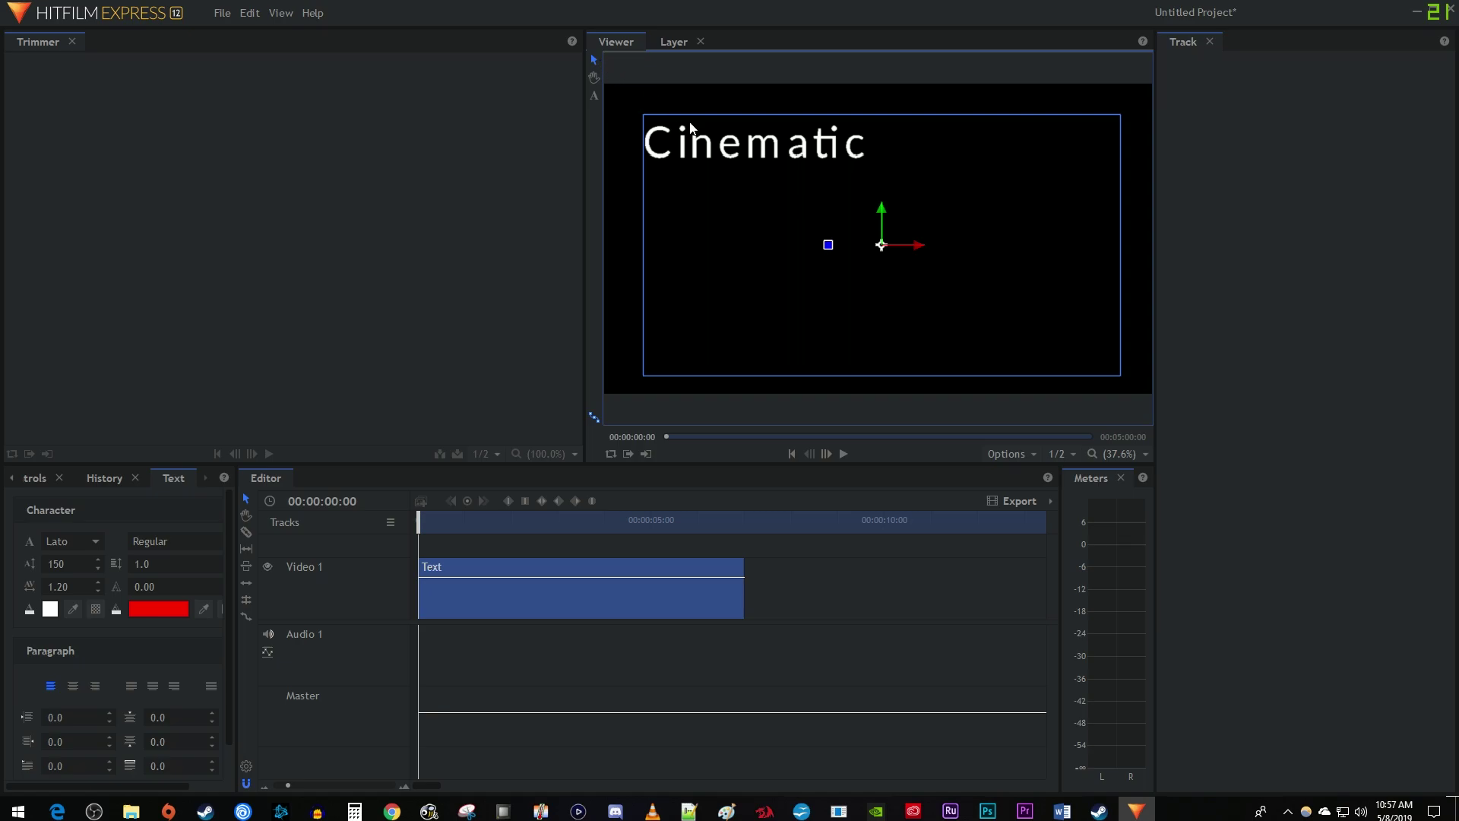
drag(790, 199, 903, 296)
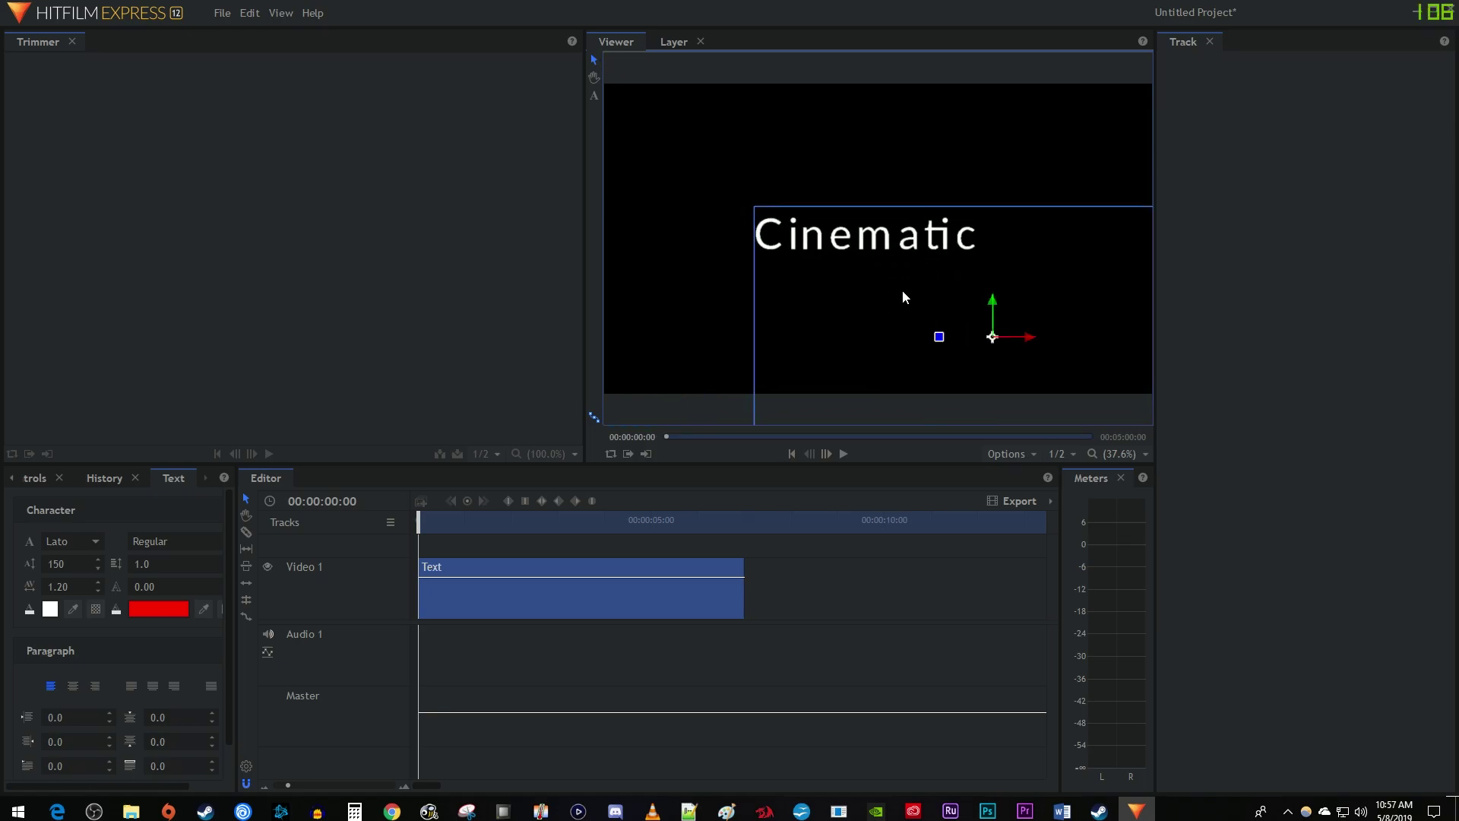
- Show the Text clip's Transform properties beside the keyframe graph in a widened Controls area
click(37, 479)
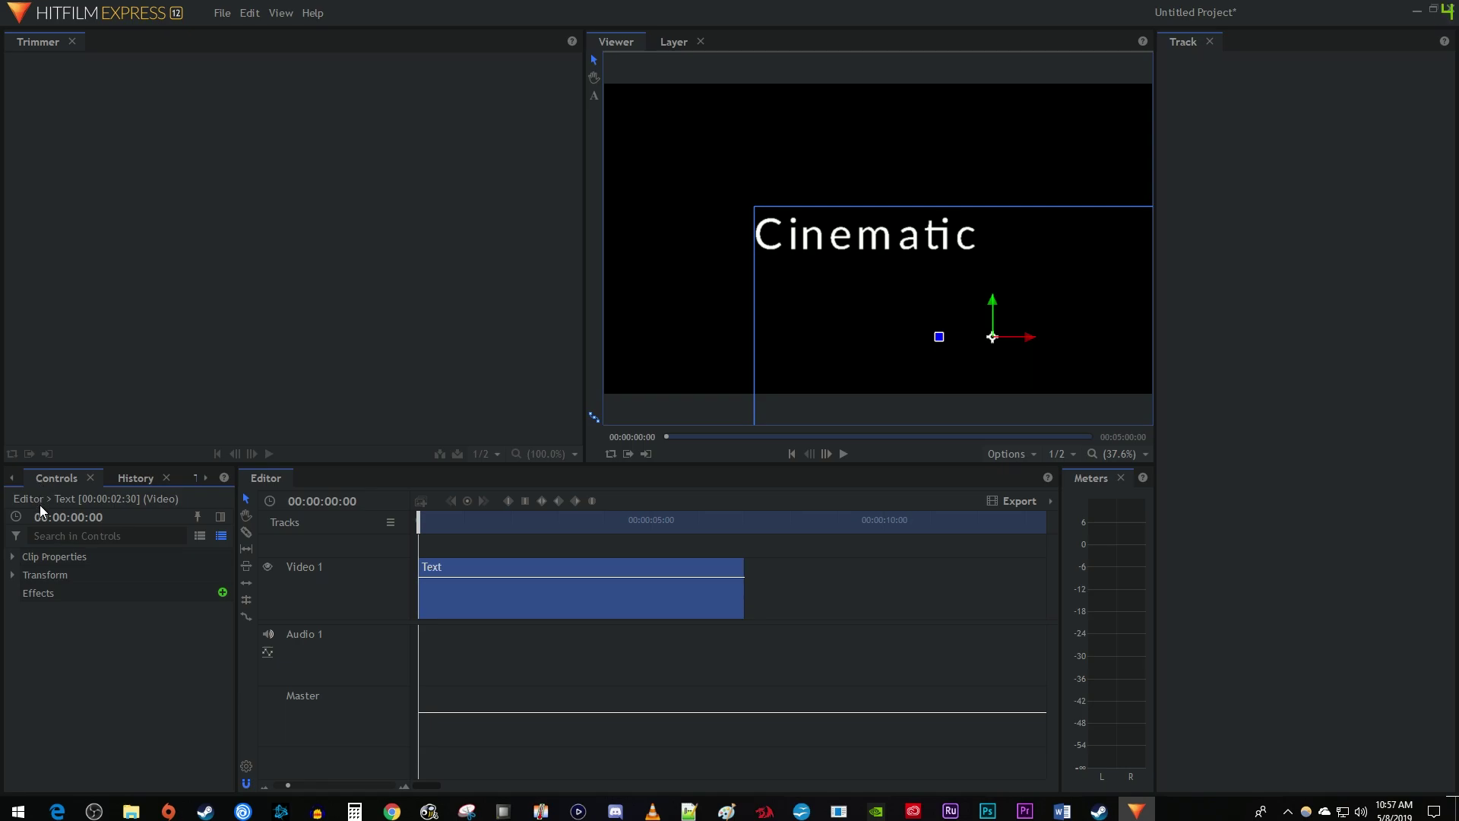
click(13, 575)
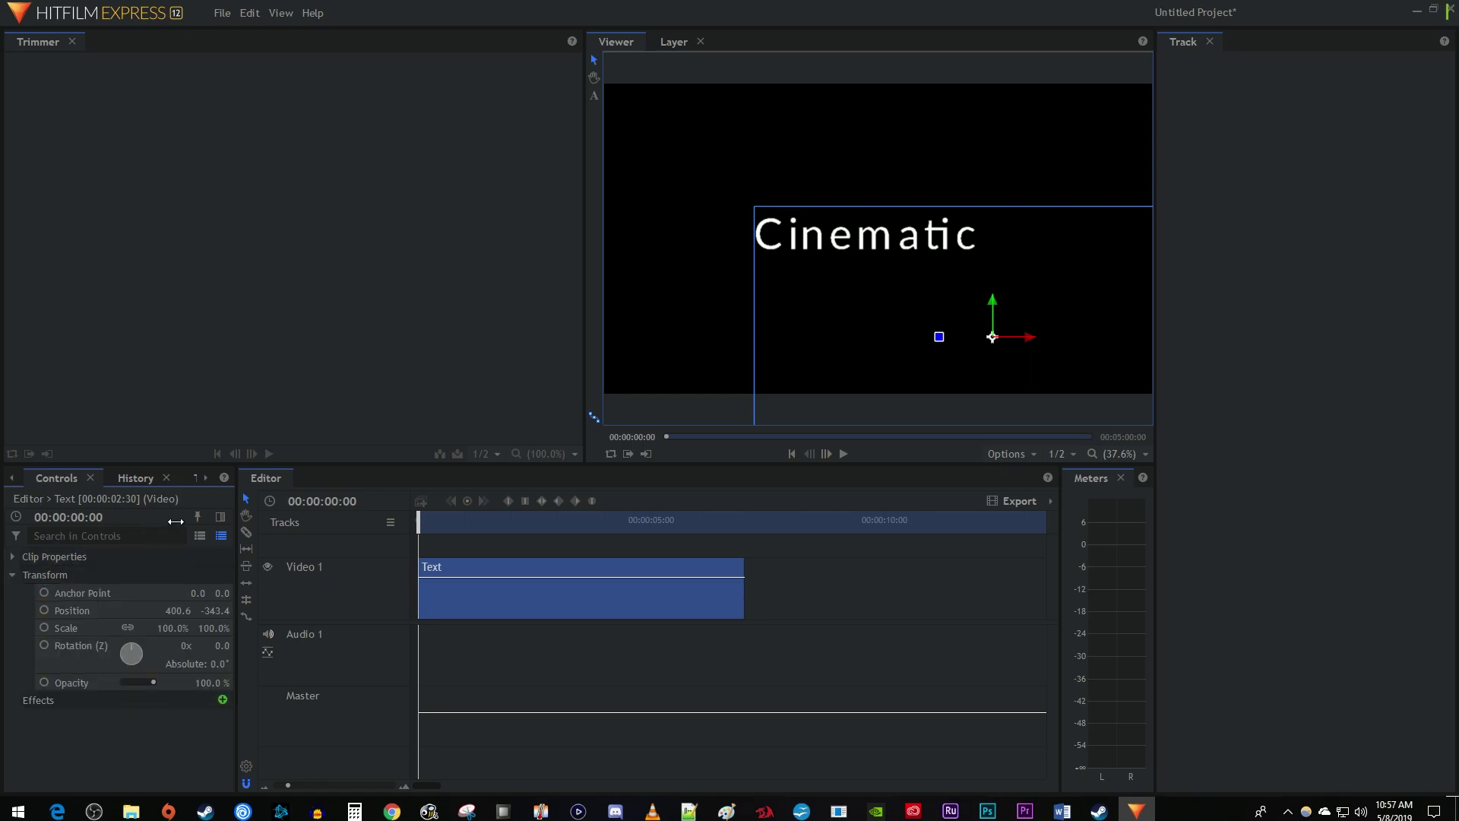
click(221, 517)
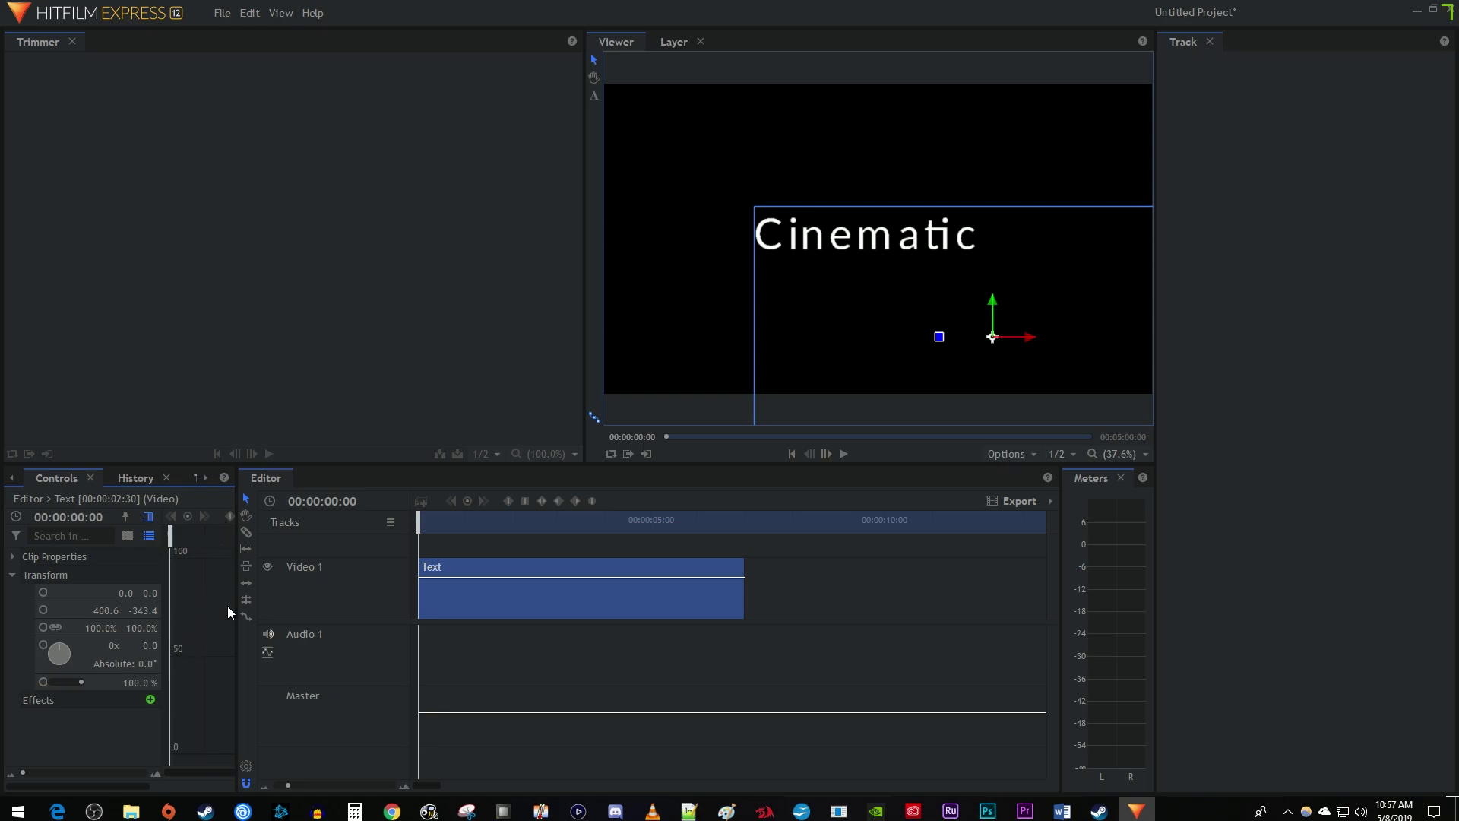
drag(236, 609, 452, 627)
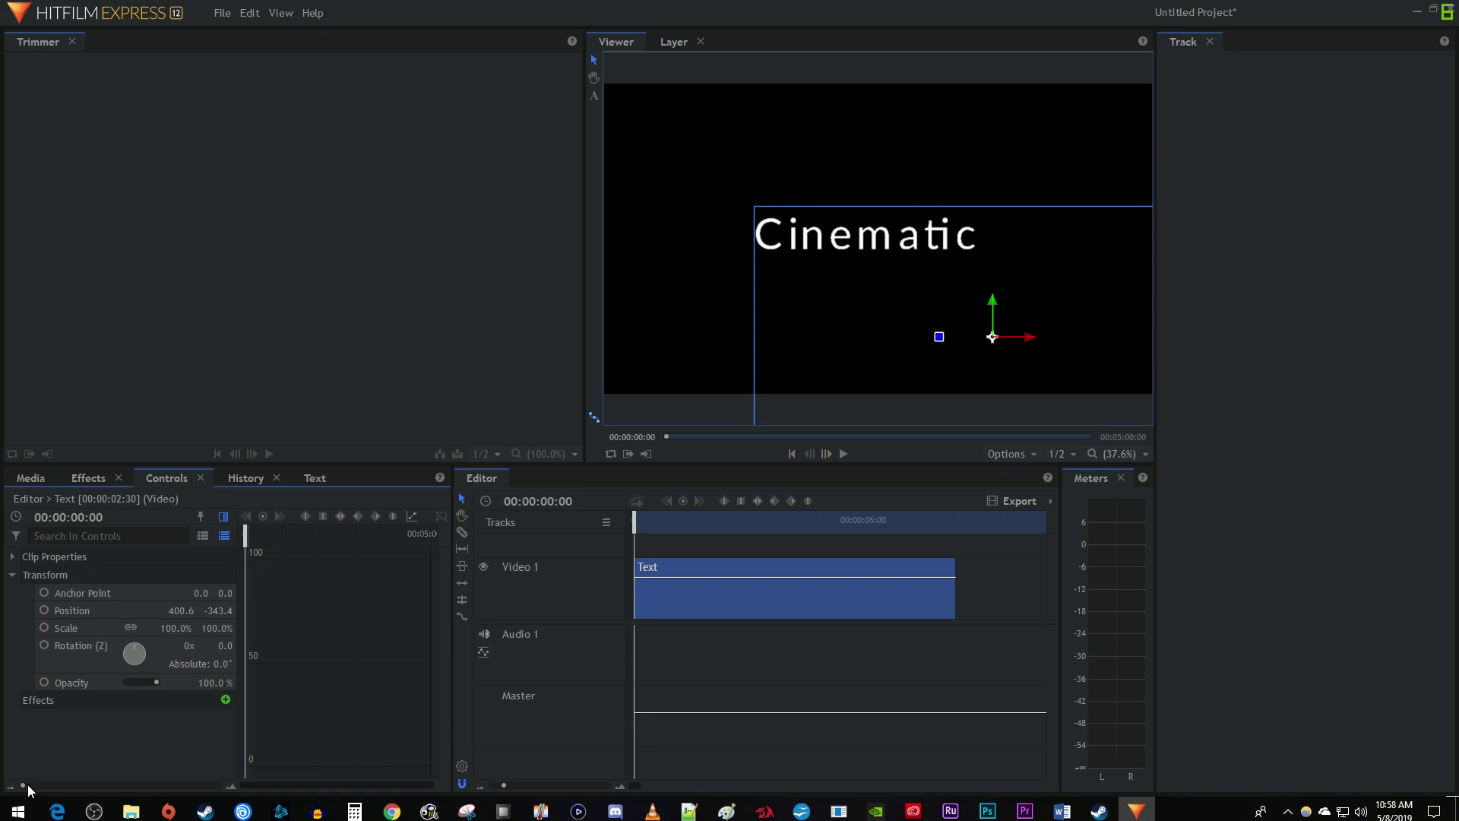
drag(27, 784, 35, 786)
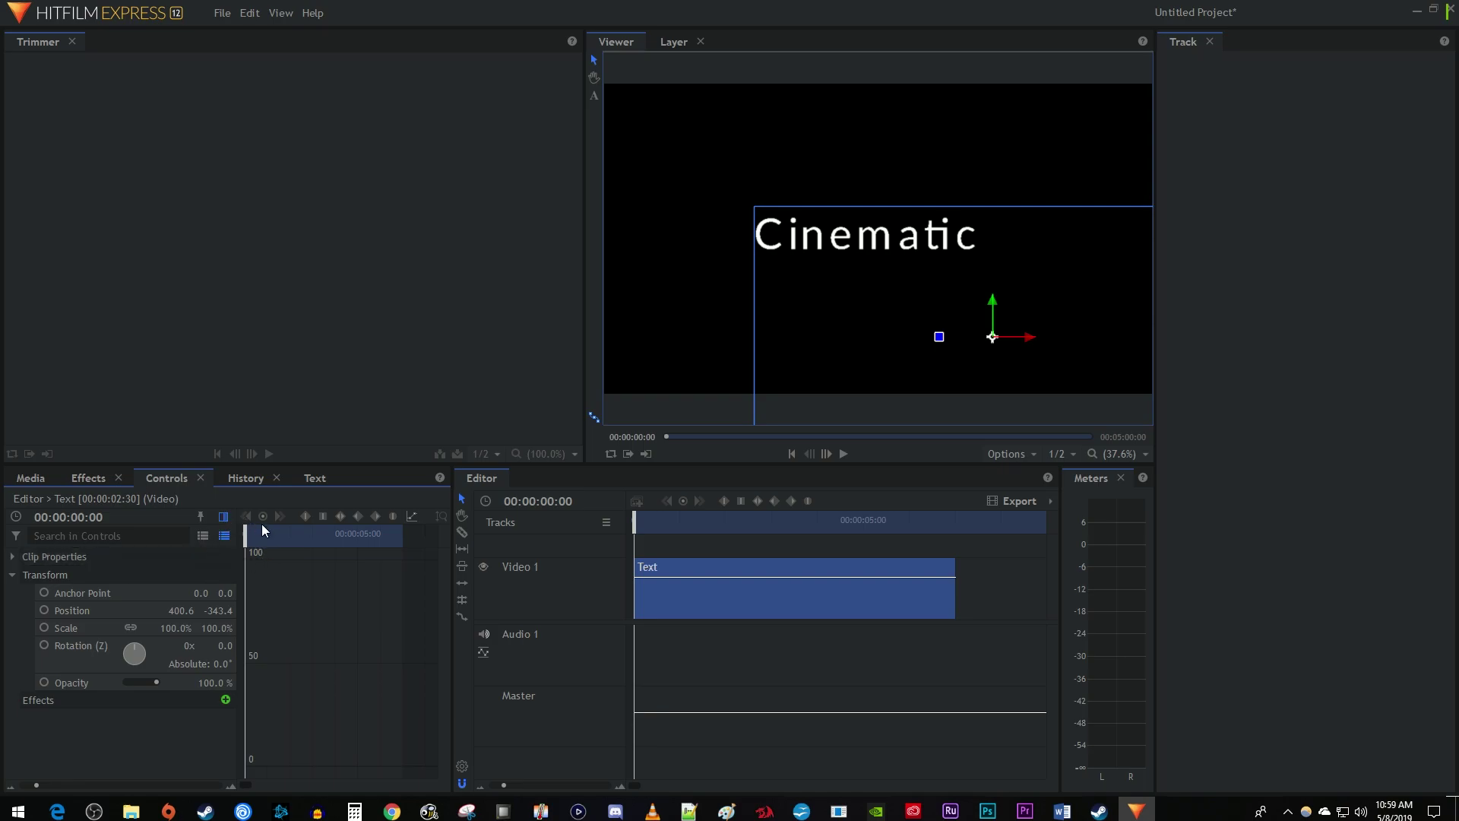
- Keyframe Opacity to fade in from 0% at the start to 100% at 2 seconds
click(45, 682)
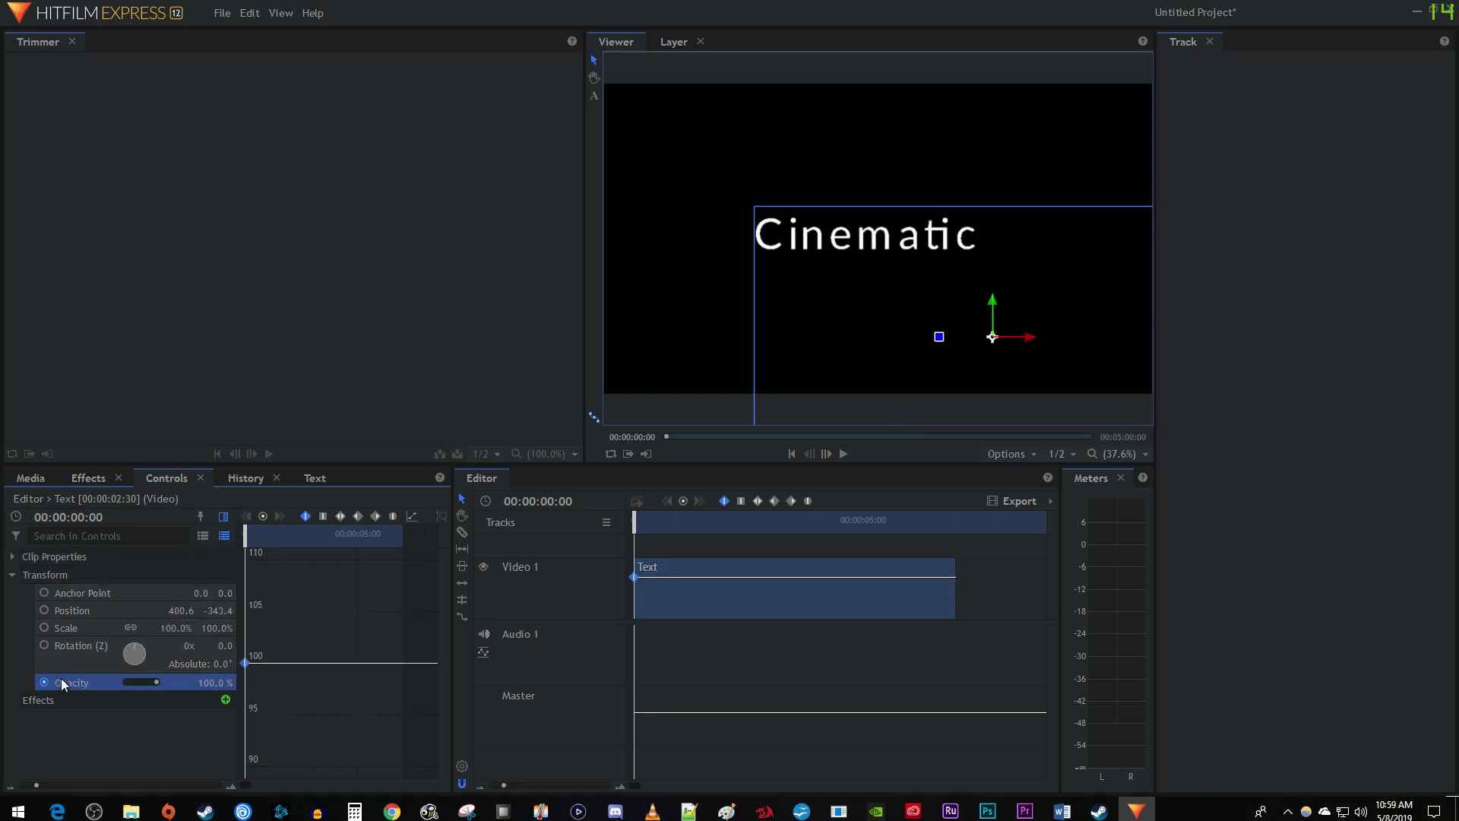
click(215, 682)
text(0)
key(Return)
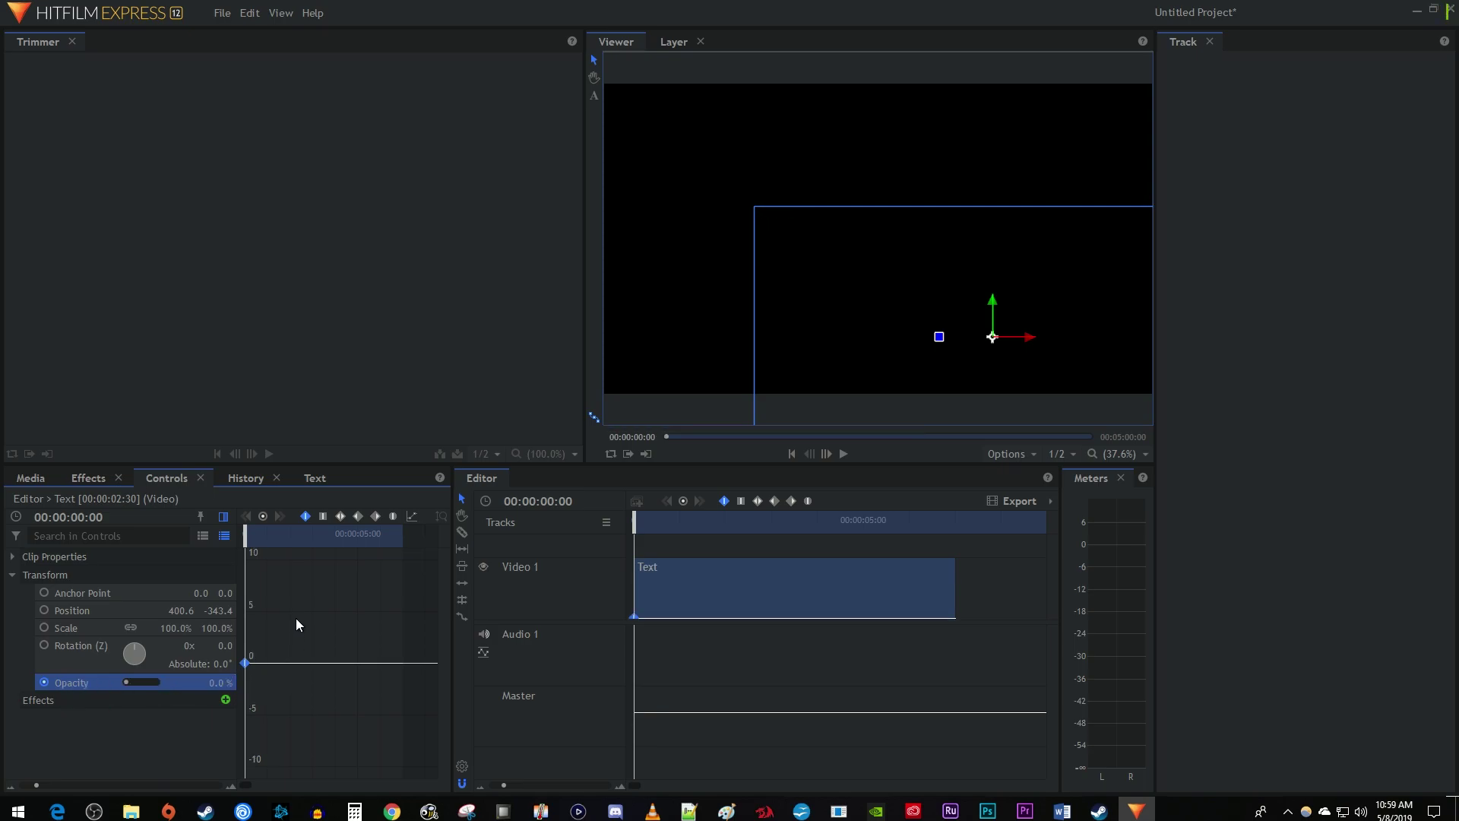
drag(248, 540, 290, 540)
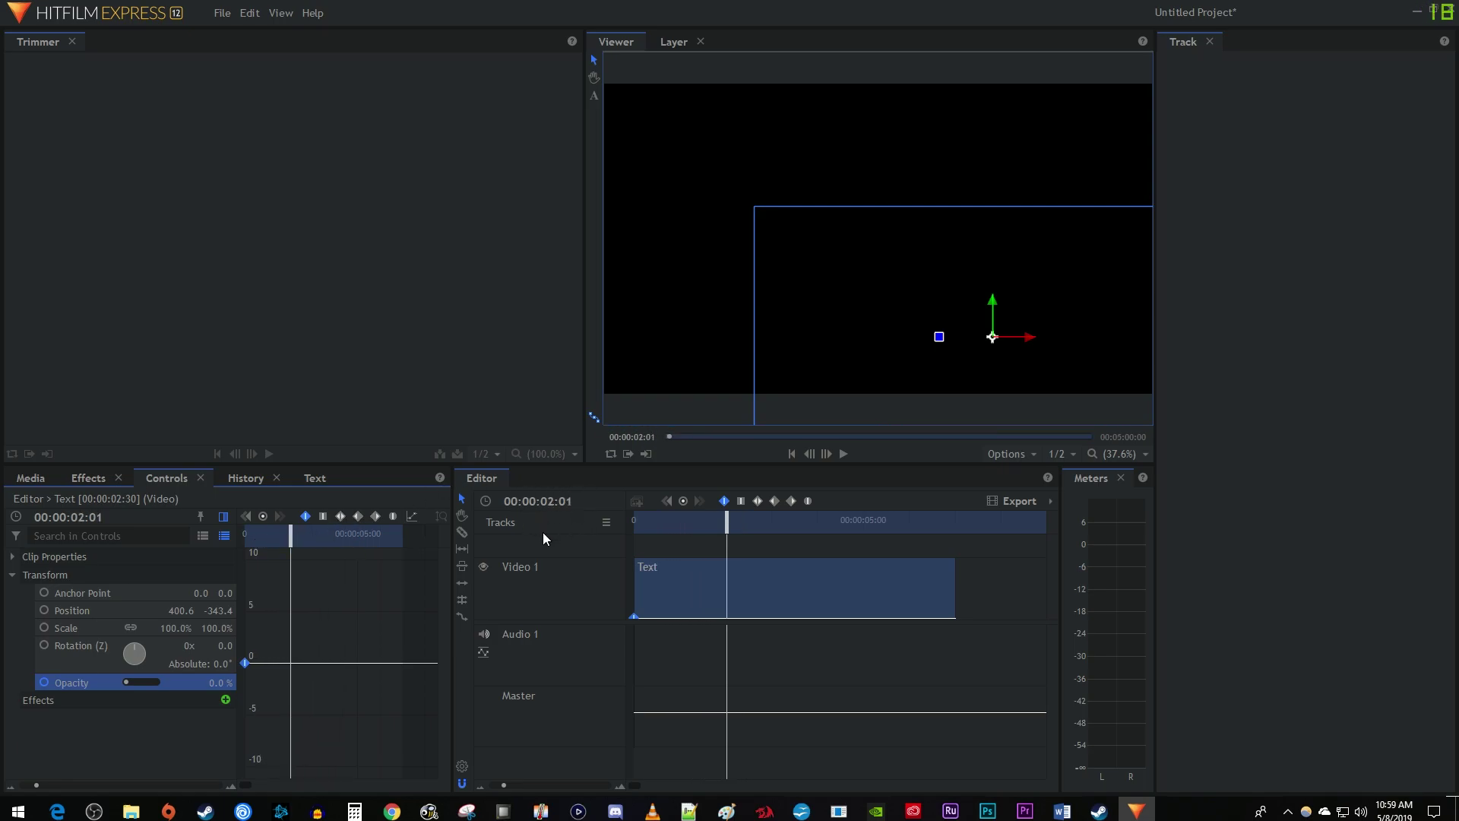
click(222, 682)
text(100)
key(Return)
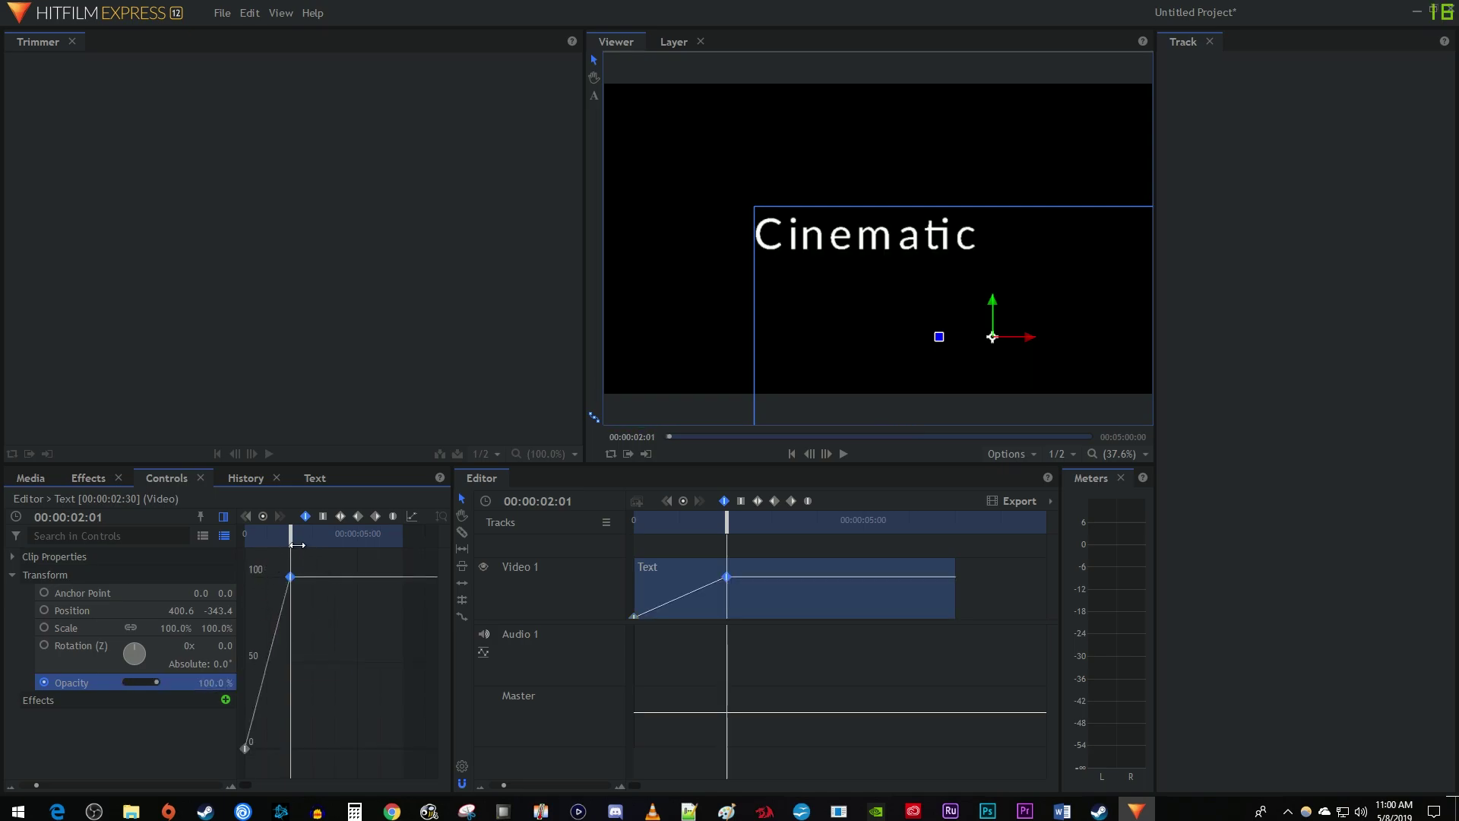
- Hold 100% opacity at 4 seconds and fade to 0% near the clip end
drag(290, 541, 336, 544)
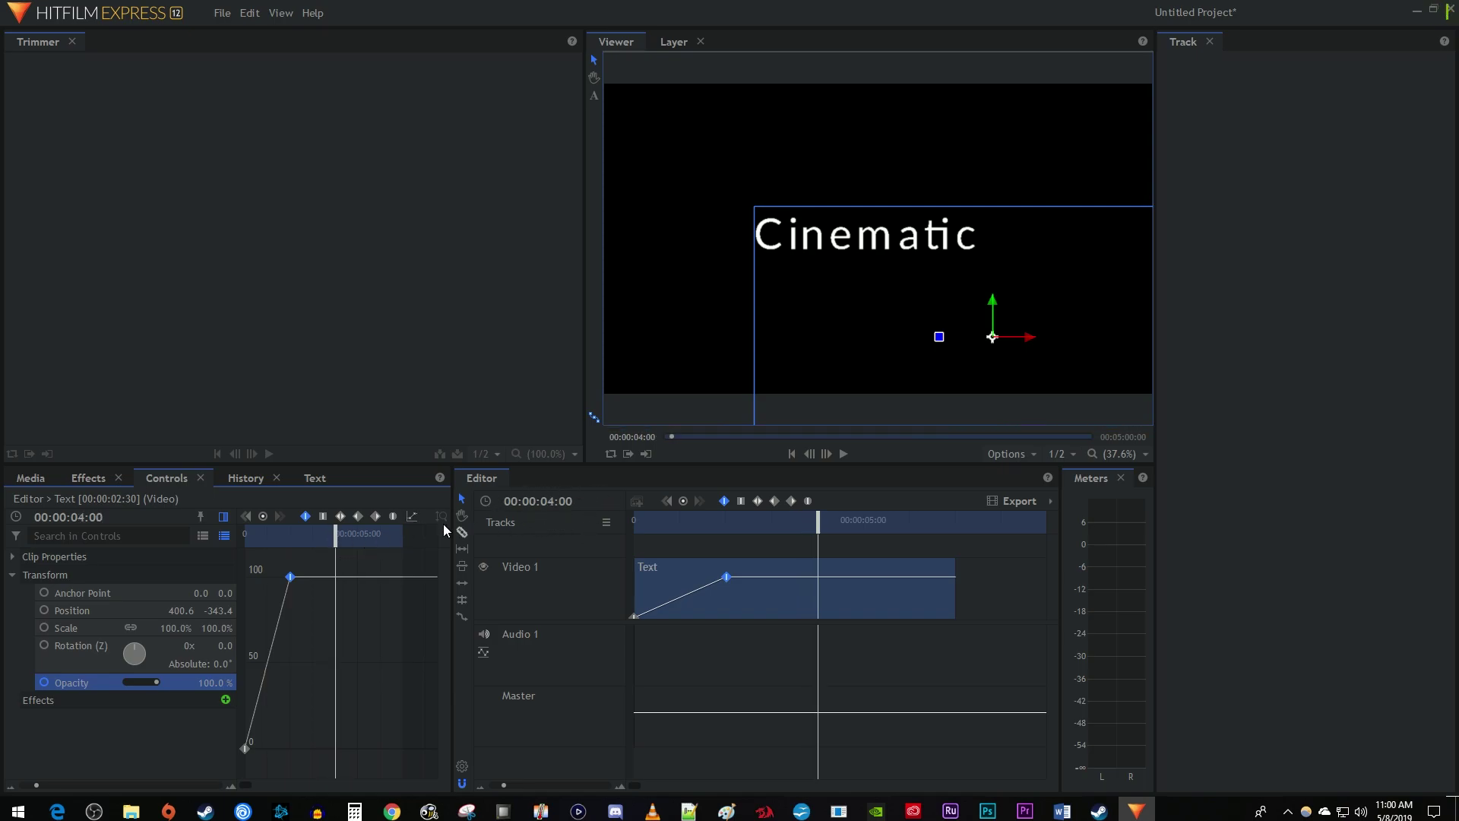
click(262, 517)
drag(338, 543, 380, 549)
click(222, 683)
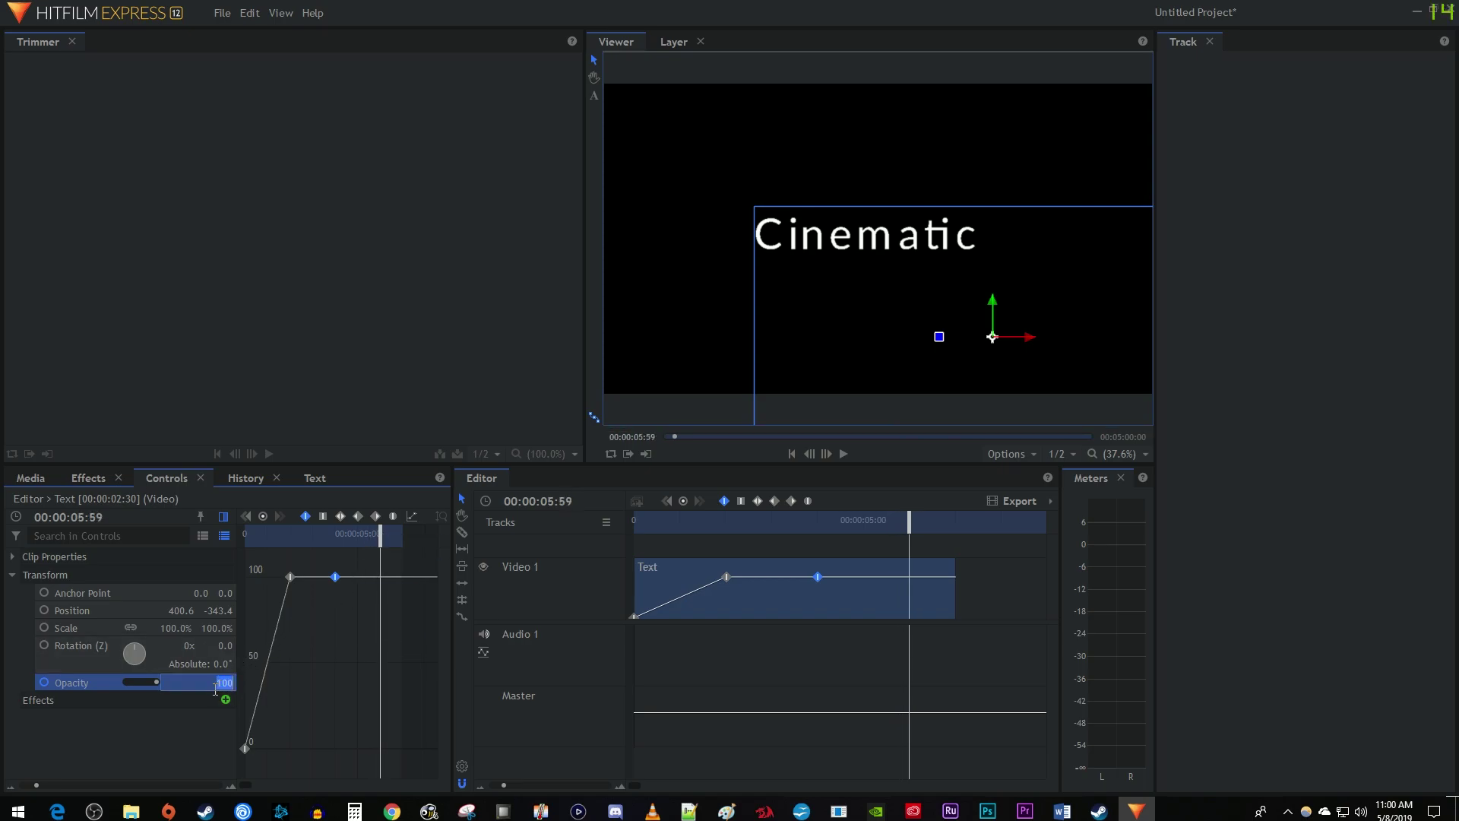
text(0)
key(Return)
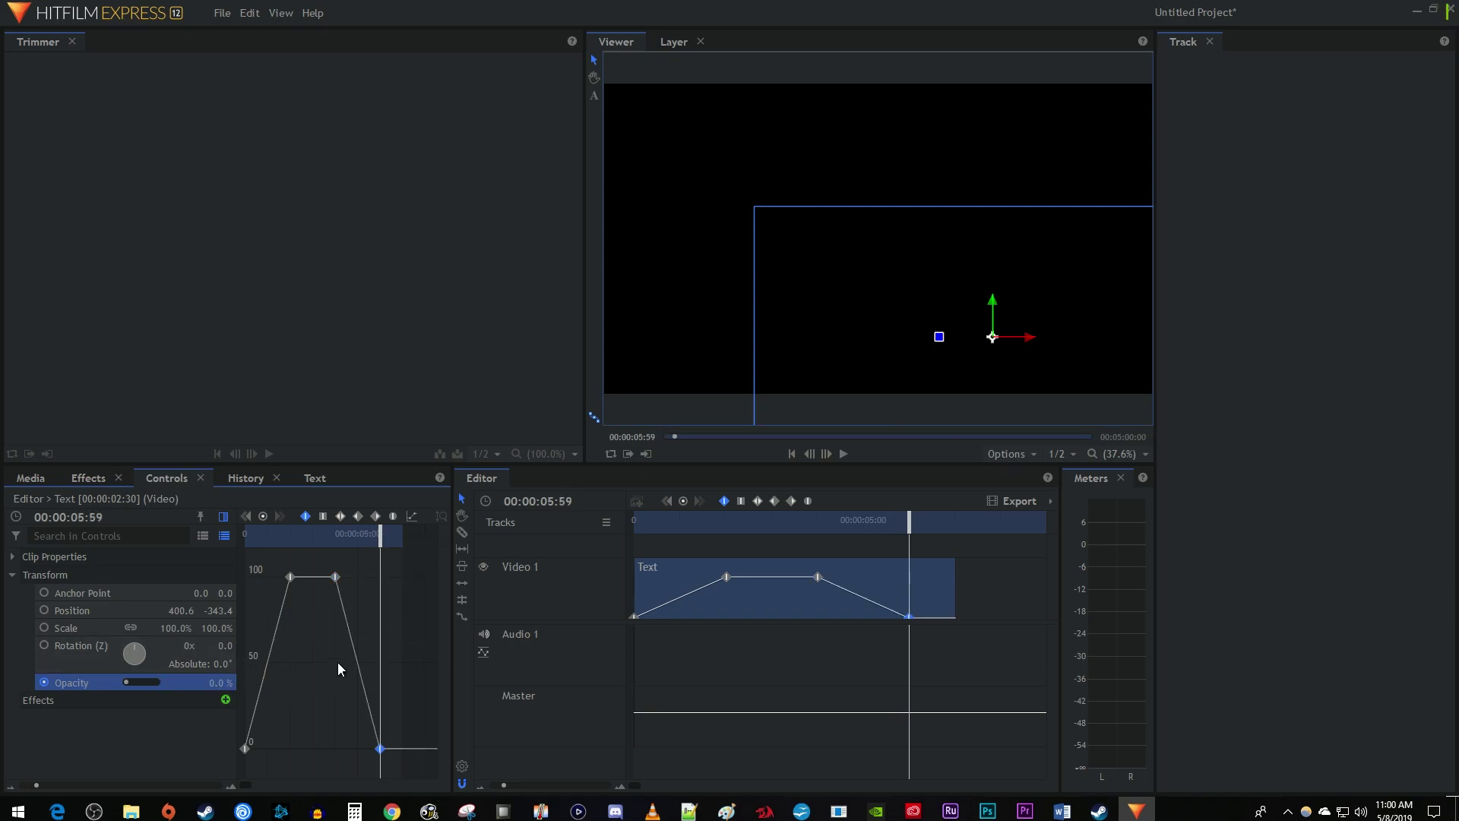
drag(291, 543, 386, 566)
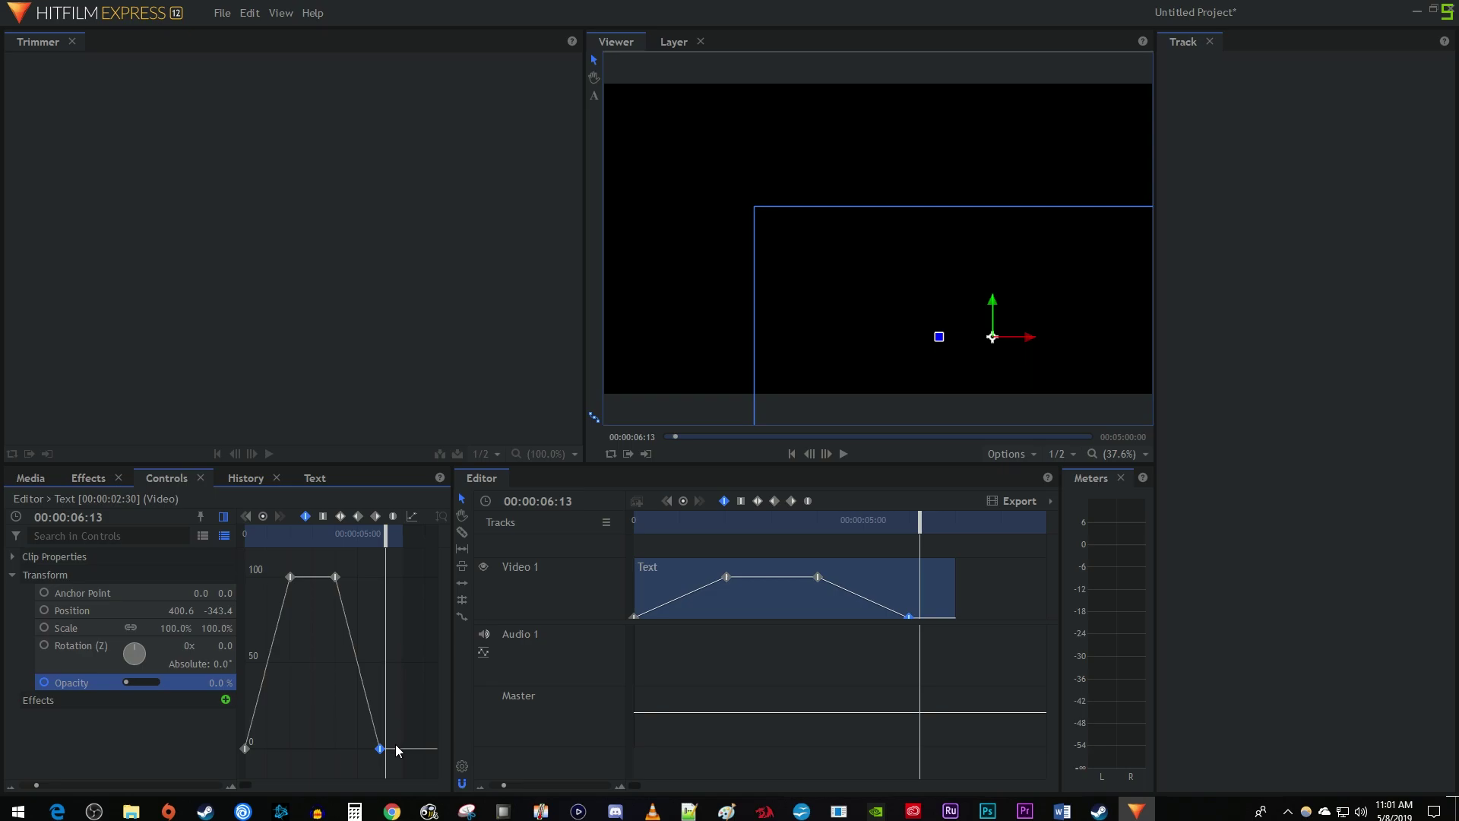
- Convert all four Opacity keyframes to Smooth and play the eased fade from the start
drag(396, 763, 240, 545)
click(341, 517)
key(Home)
key(space)
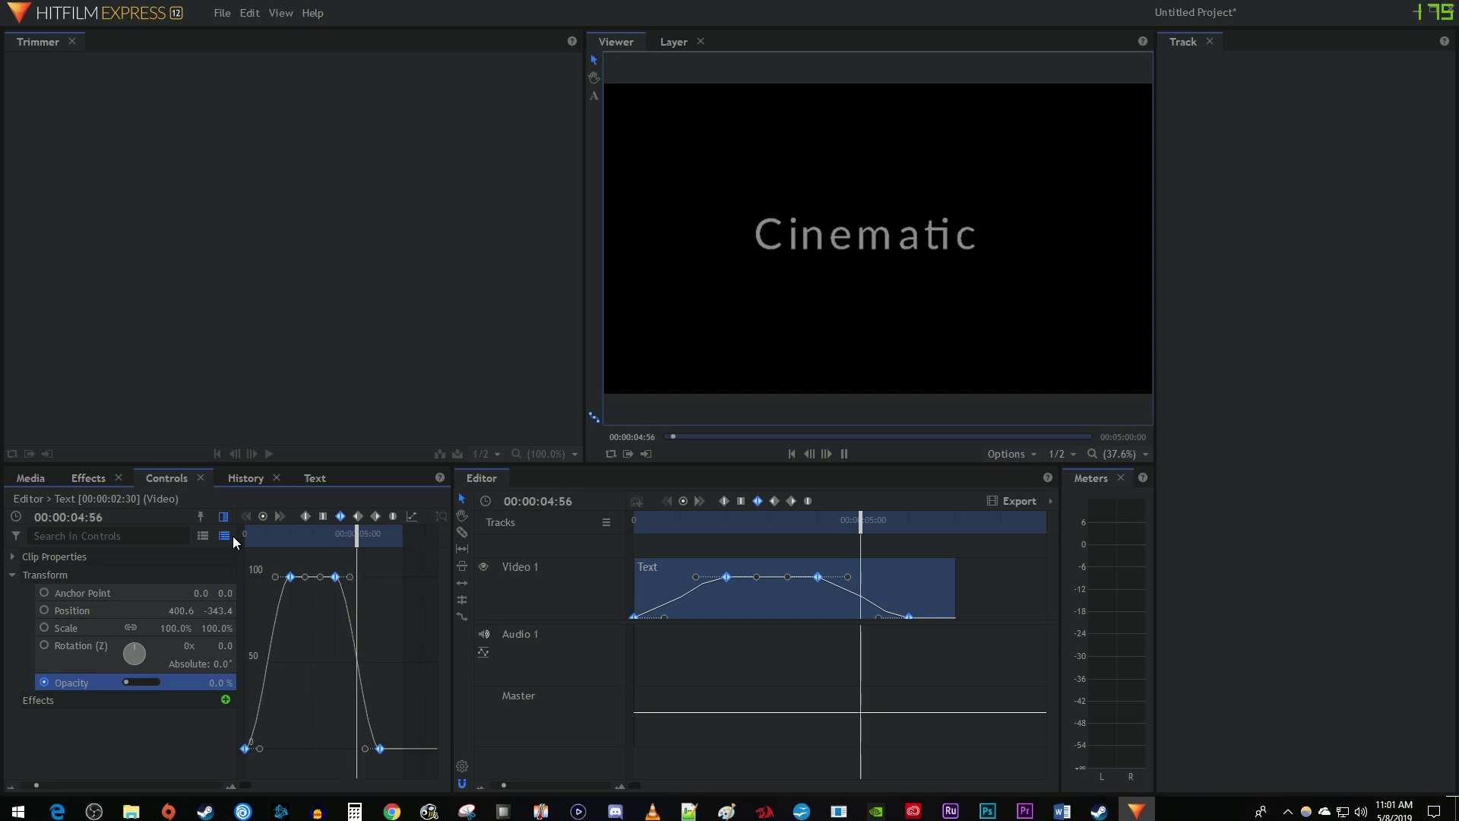
key(space)
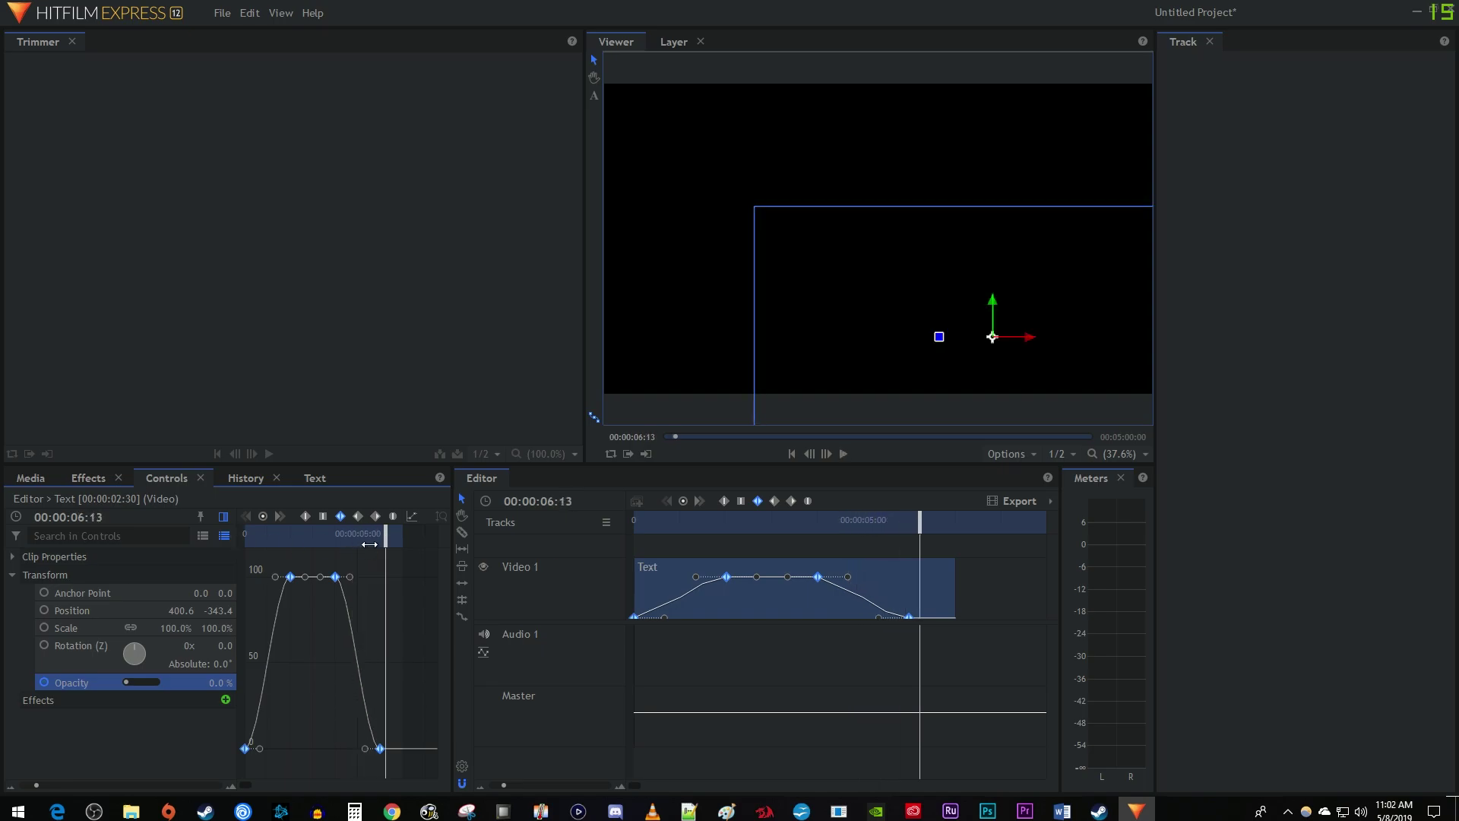
- Keyframe Scale at 100% at 0:00 and 120% at 00:00:06:00
drag(386, 538, 238, 545)
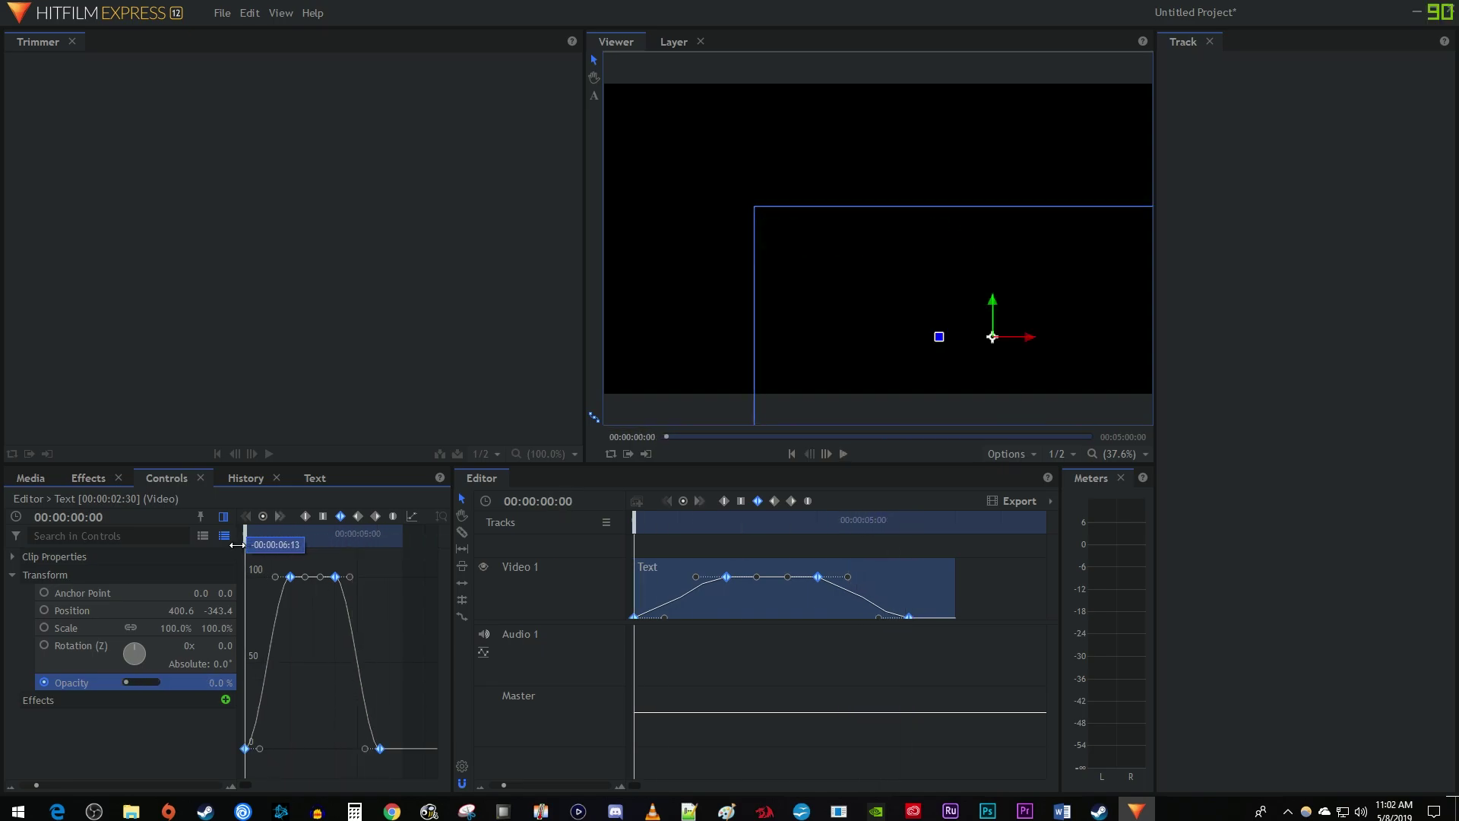
click(44, 627)
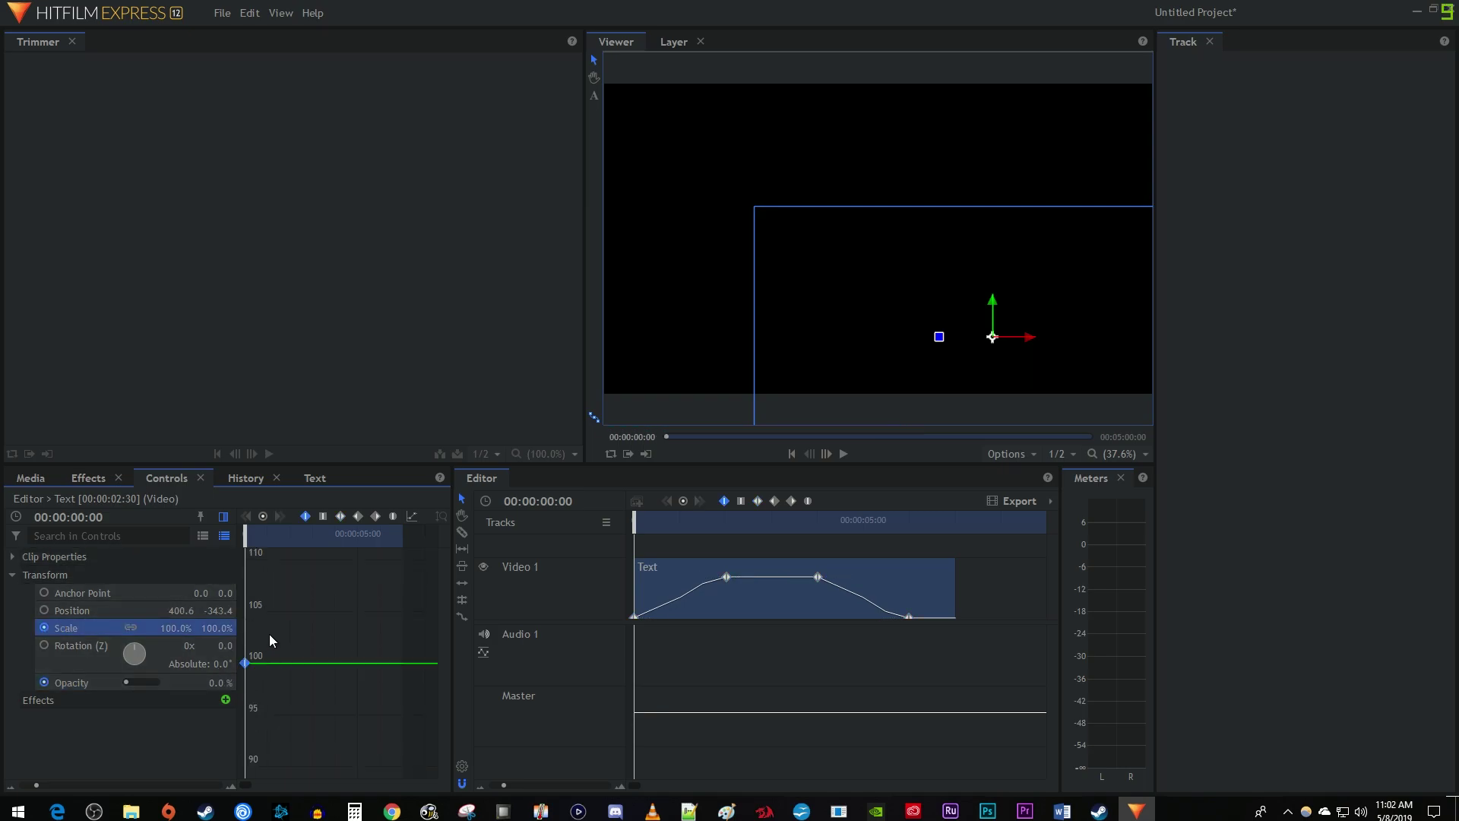
drag(247, 545, 384, 557)
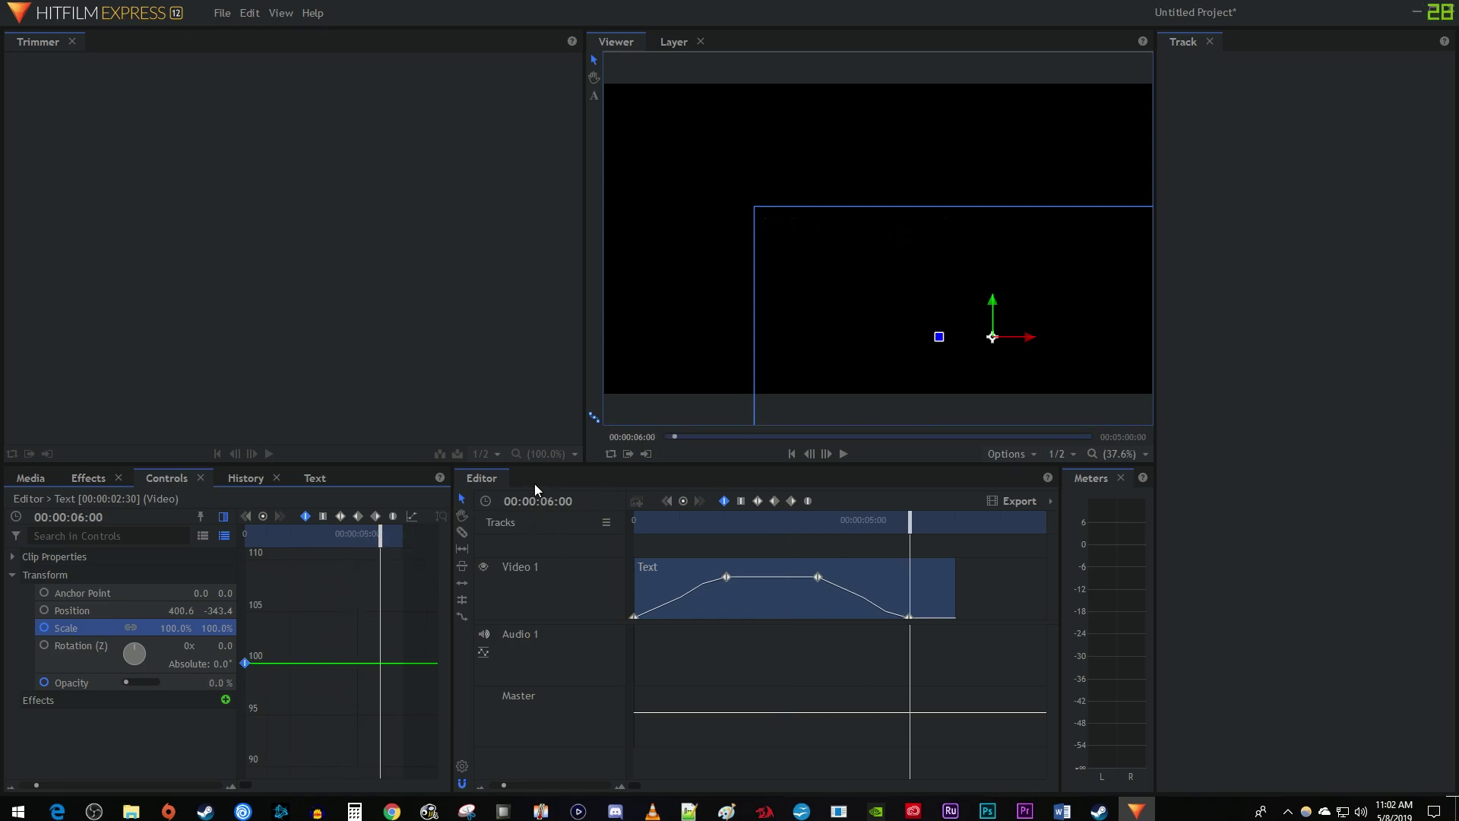
click(222, 627)
text(120)
key(Return)
drag(273, 536, 378, 539)
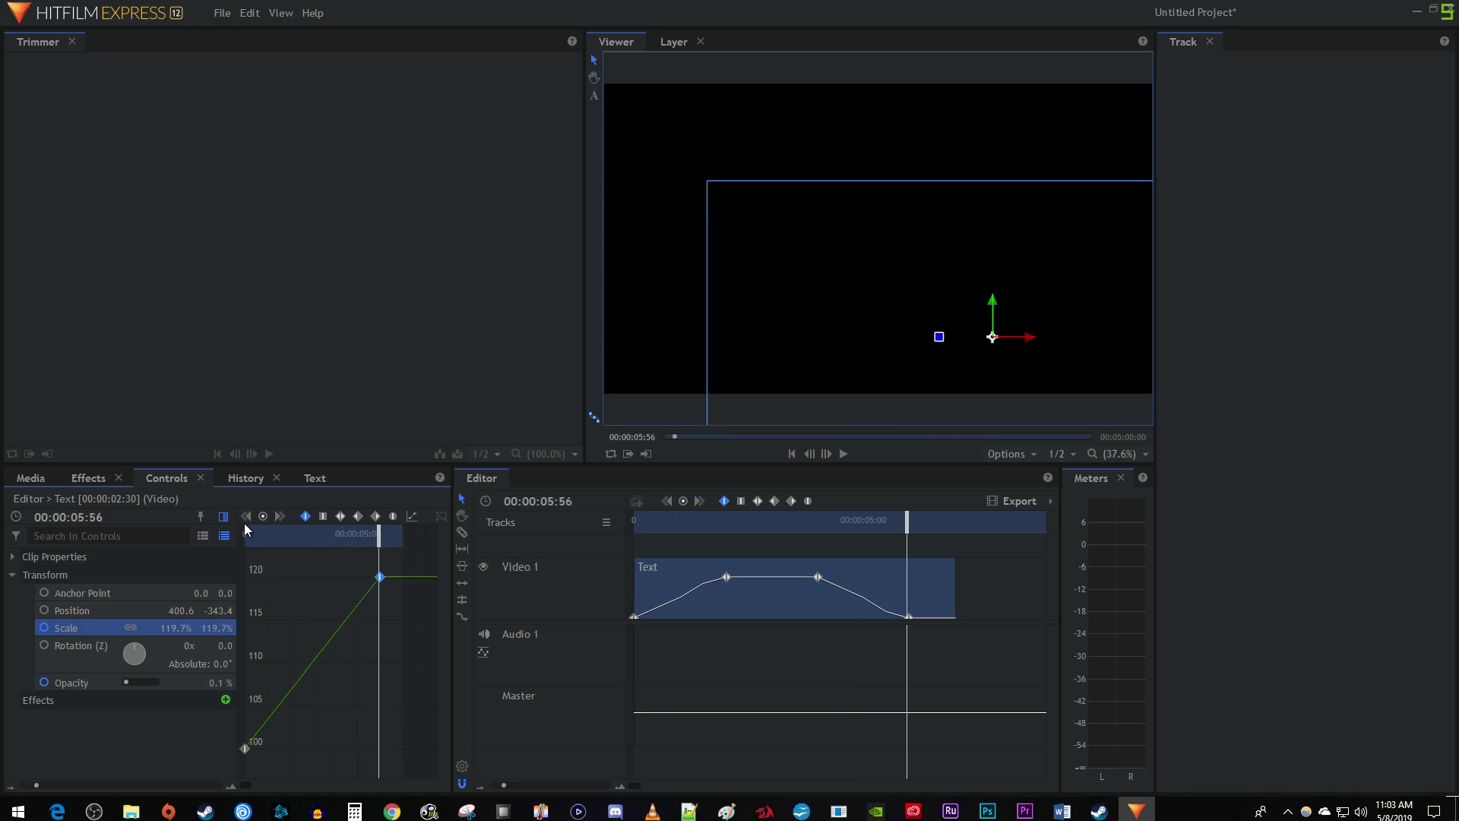
- Apply the Blur effect from the Effects search to the Text clip and expand its Radius and Iterations
click(102, 479)
click(112, 501)
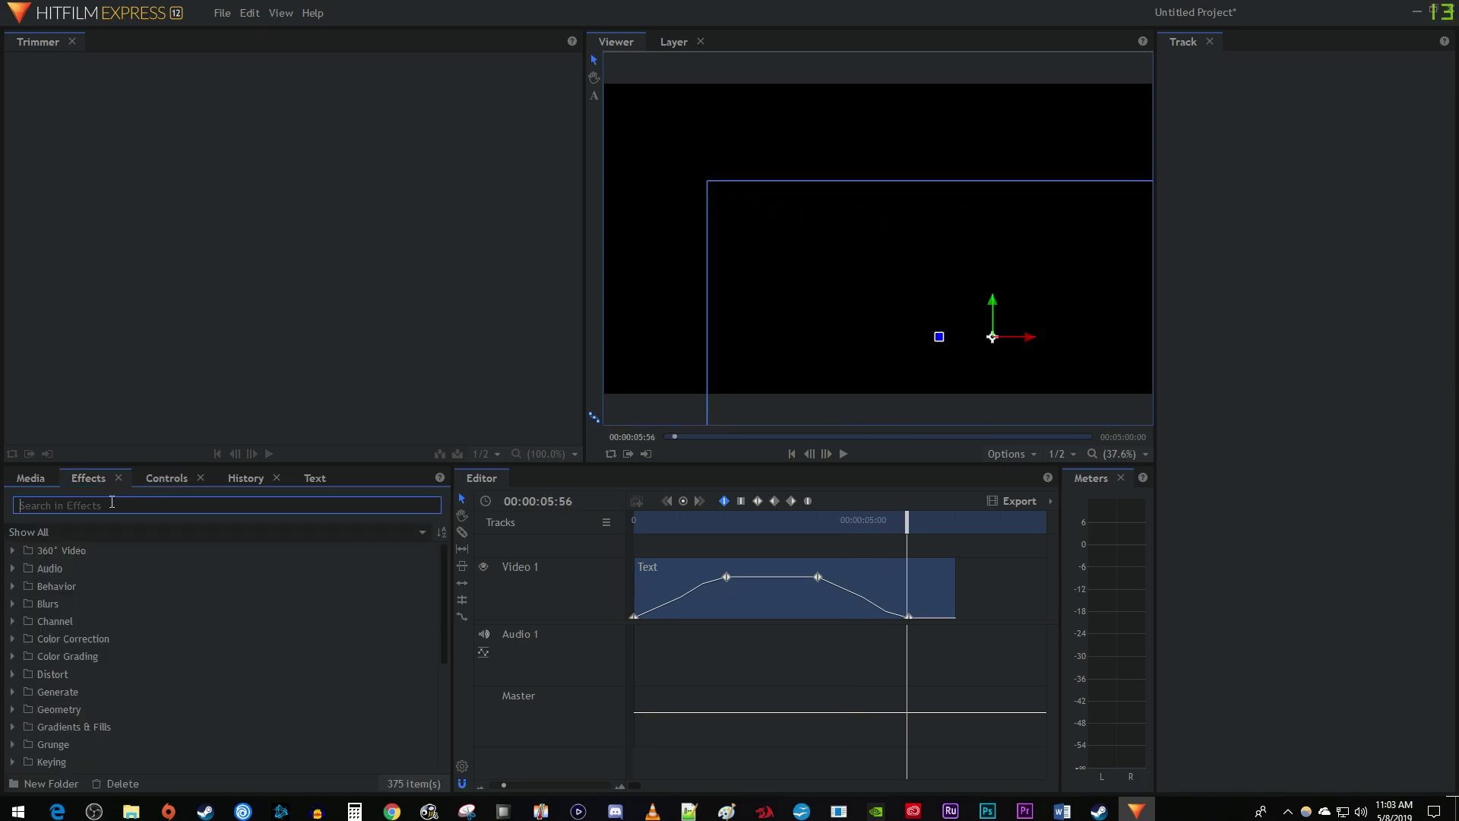
text(blur)
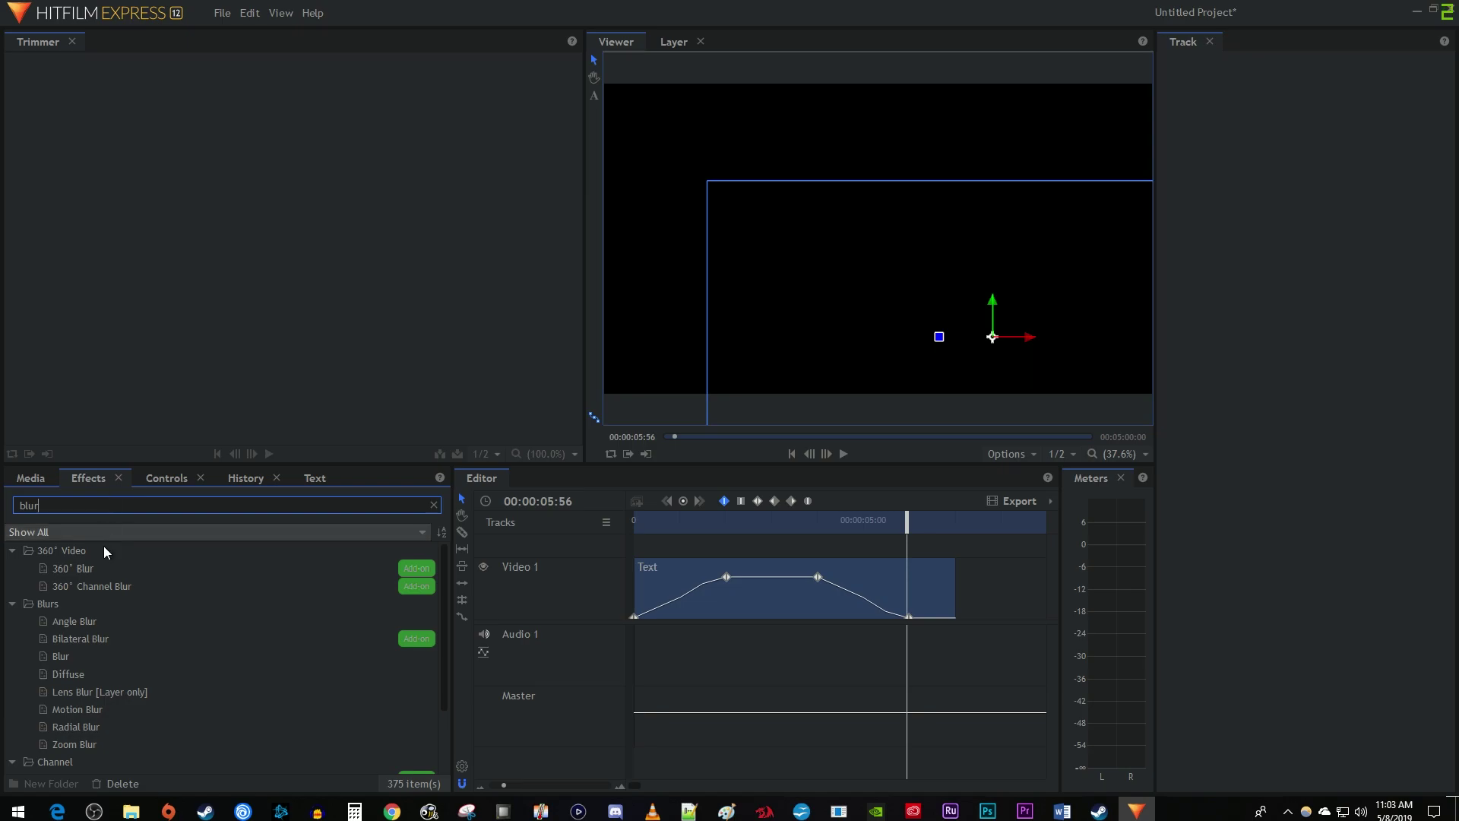
drag(66, 655, 679, 581)
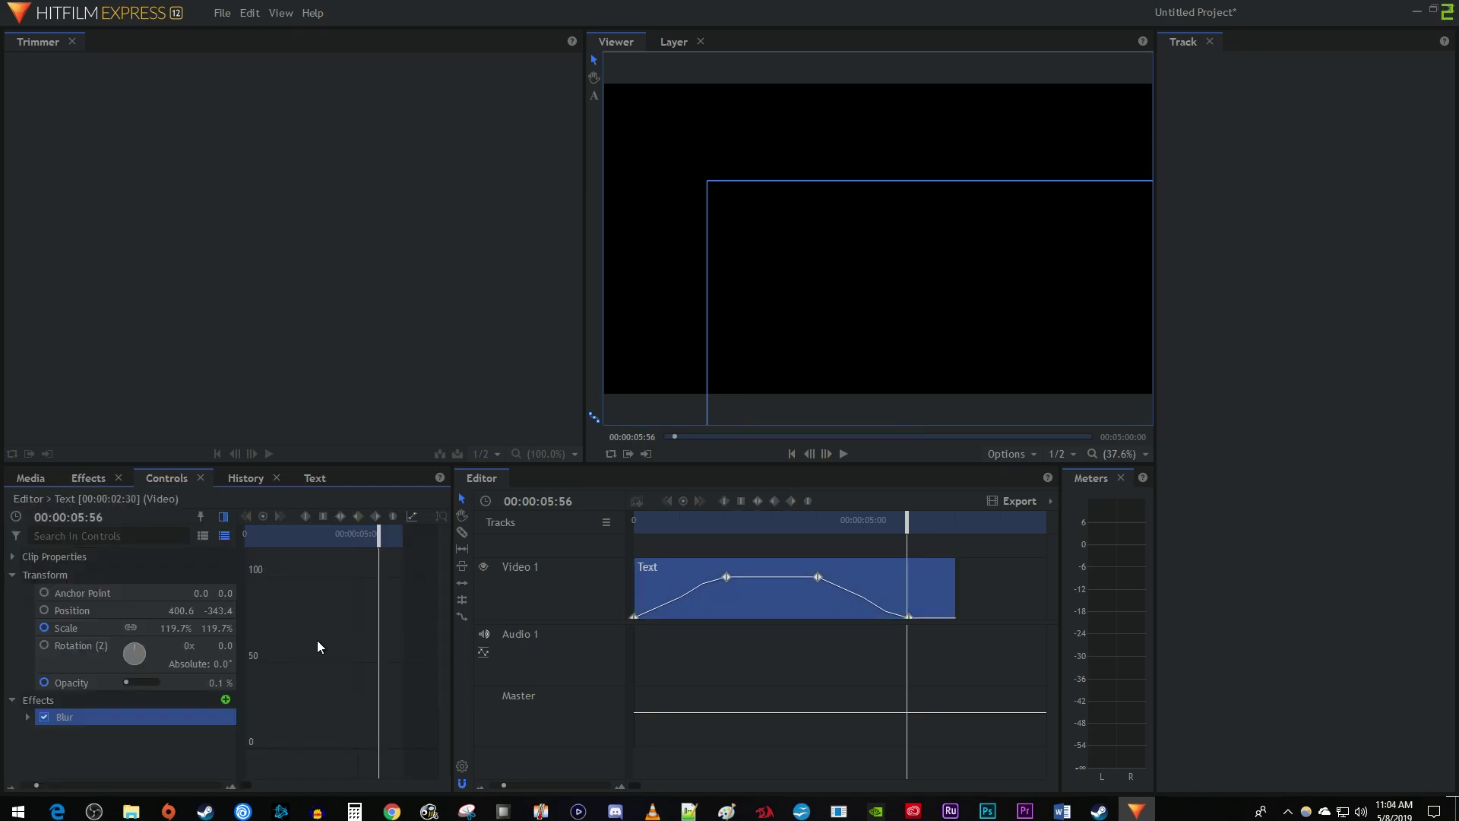
click(28, 716)
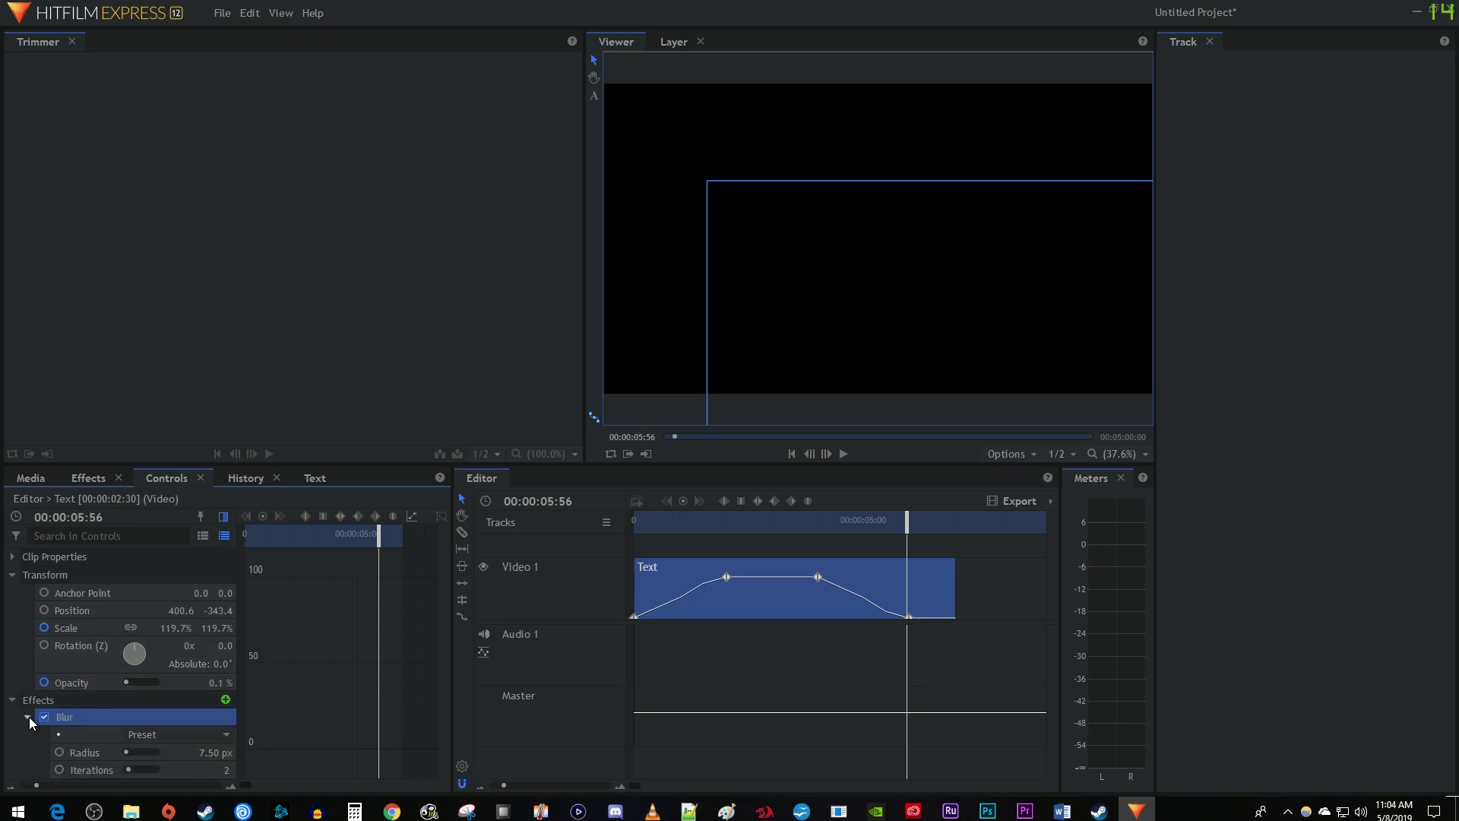
scroll(24, 736, down, 1)
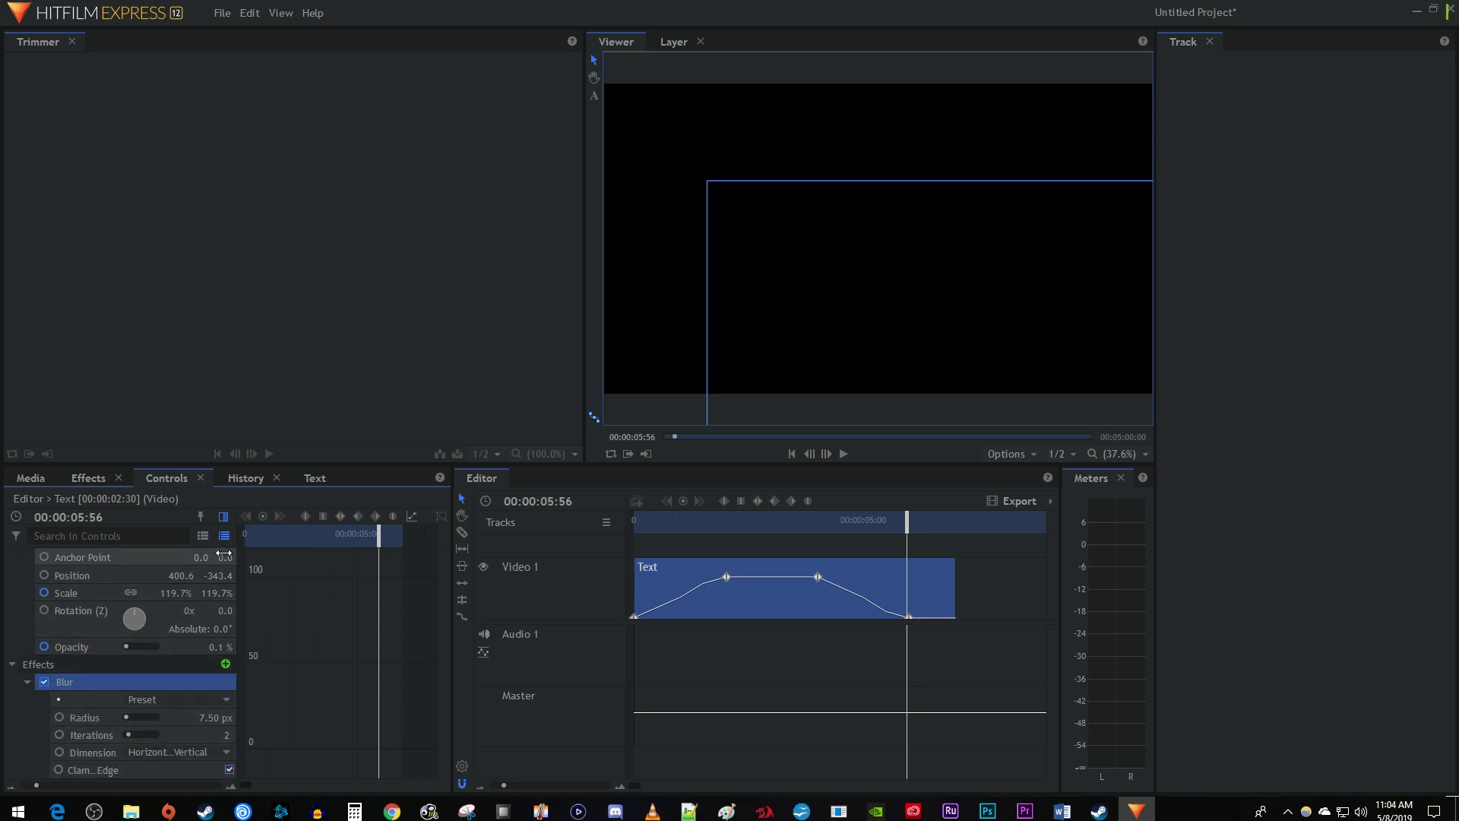
drag(271, 536, 243, 538)
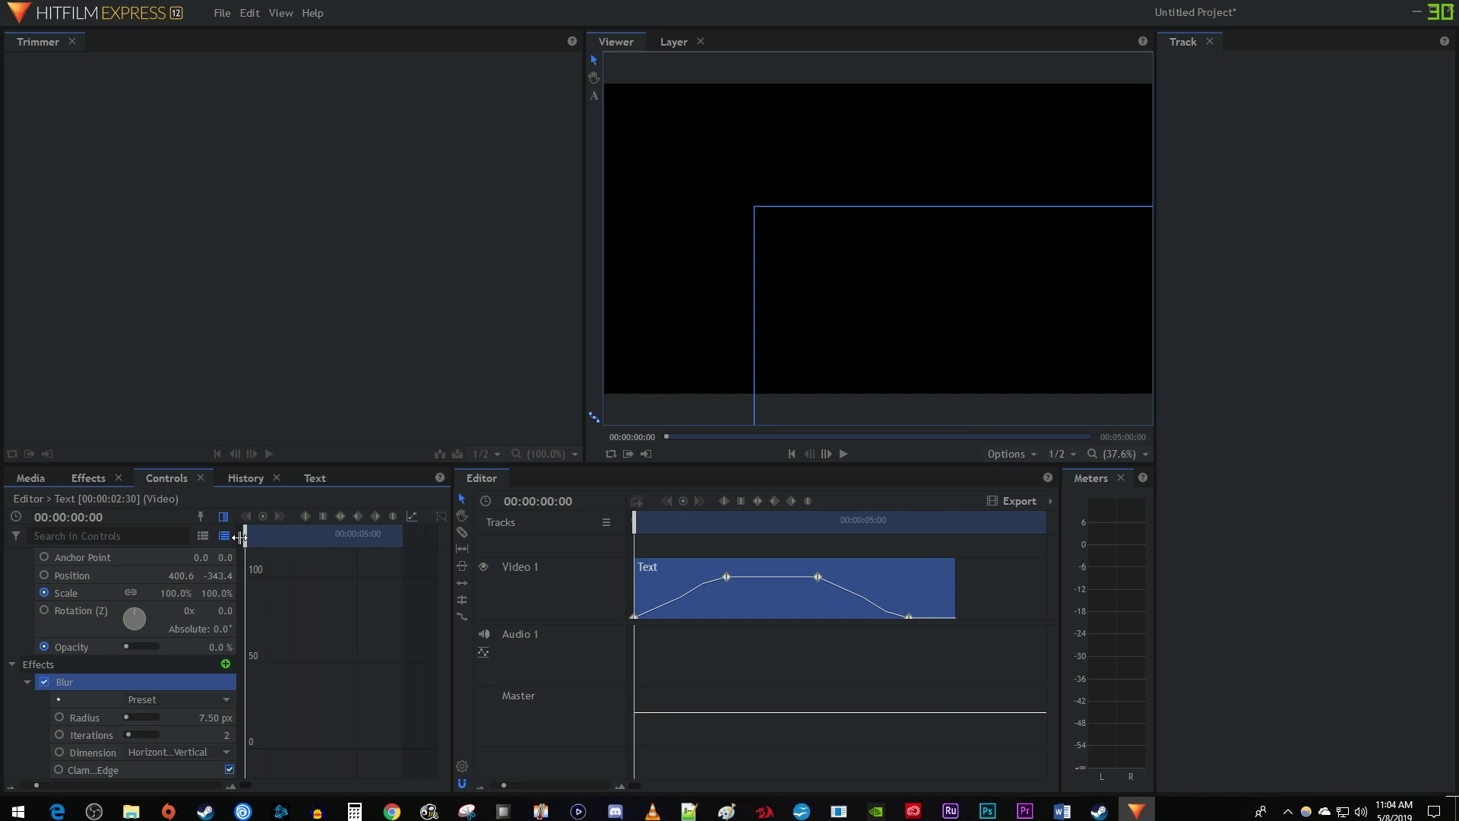
- Keyframe Blur Radius at 20 px at the start and 0 px around two seconds
click(60, 717)
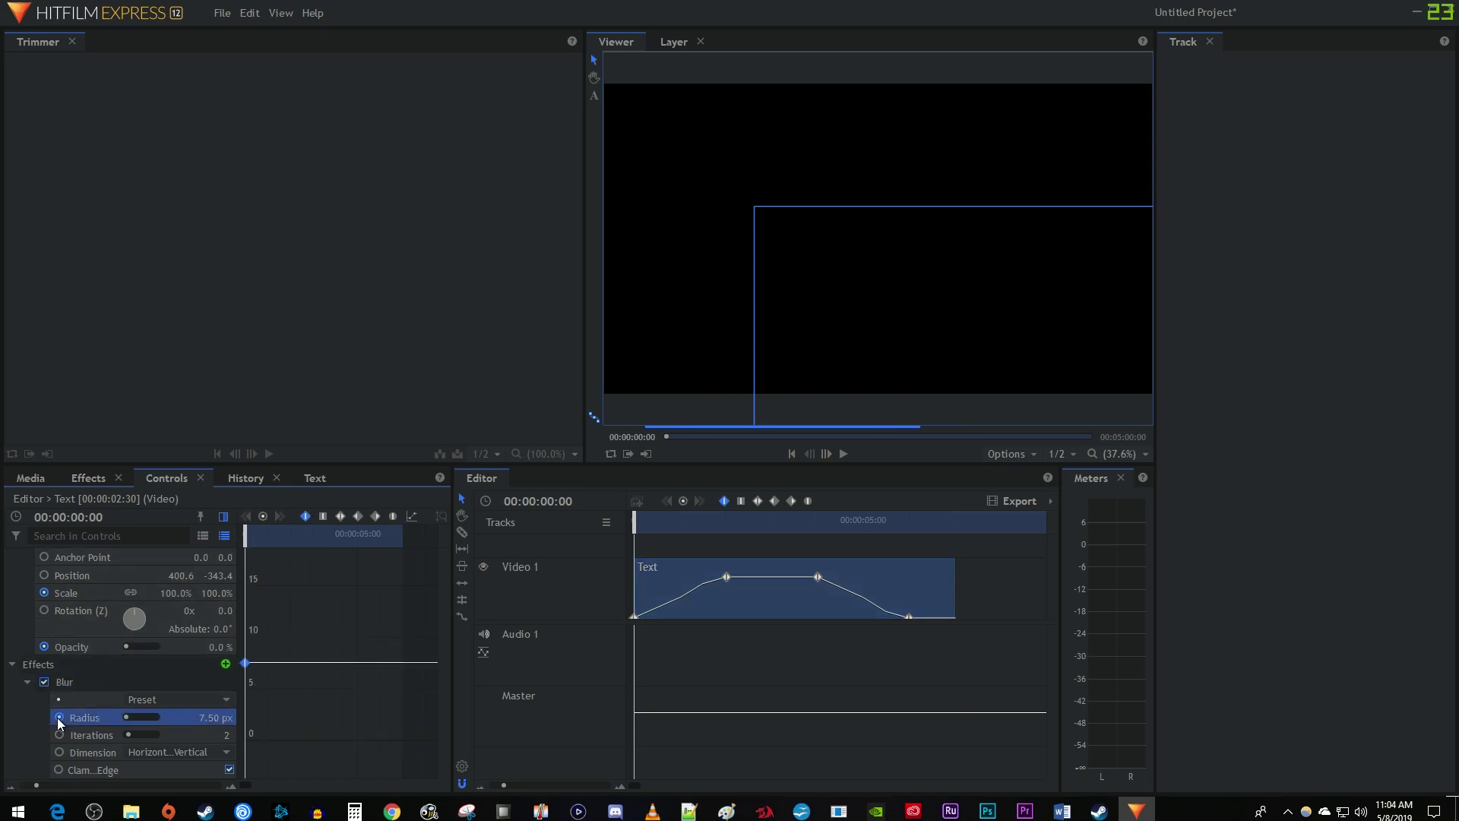
click(206, 717)
text(20)
key(Return)
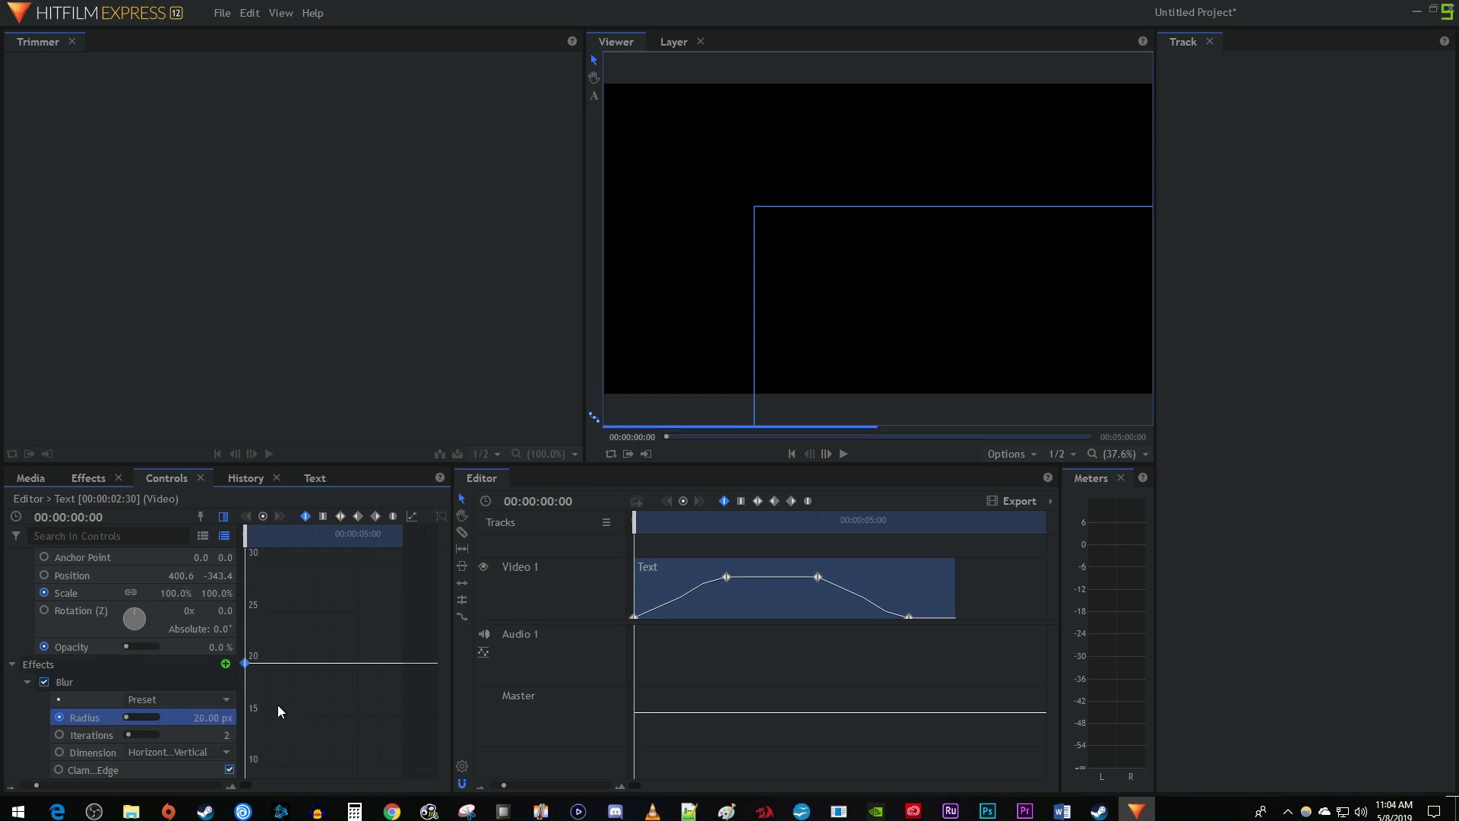
drag(245, 533, 291, 540)
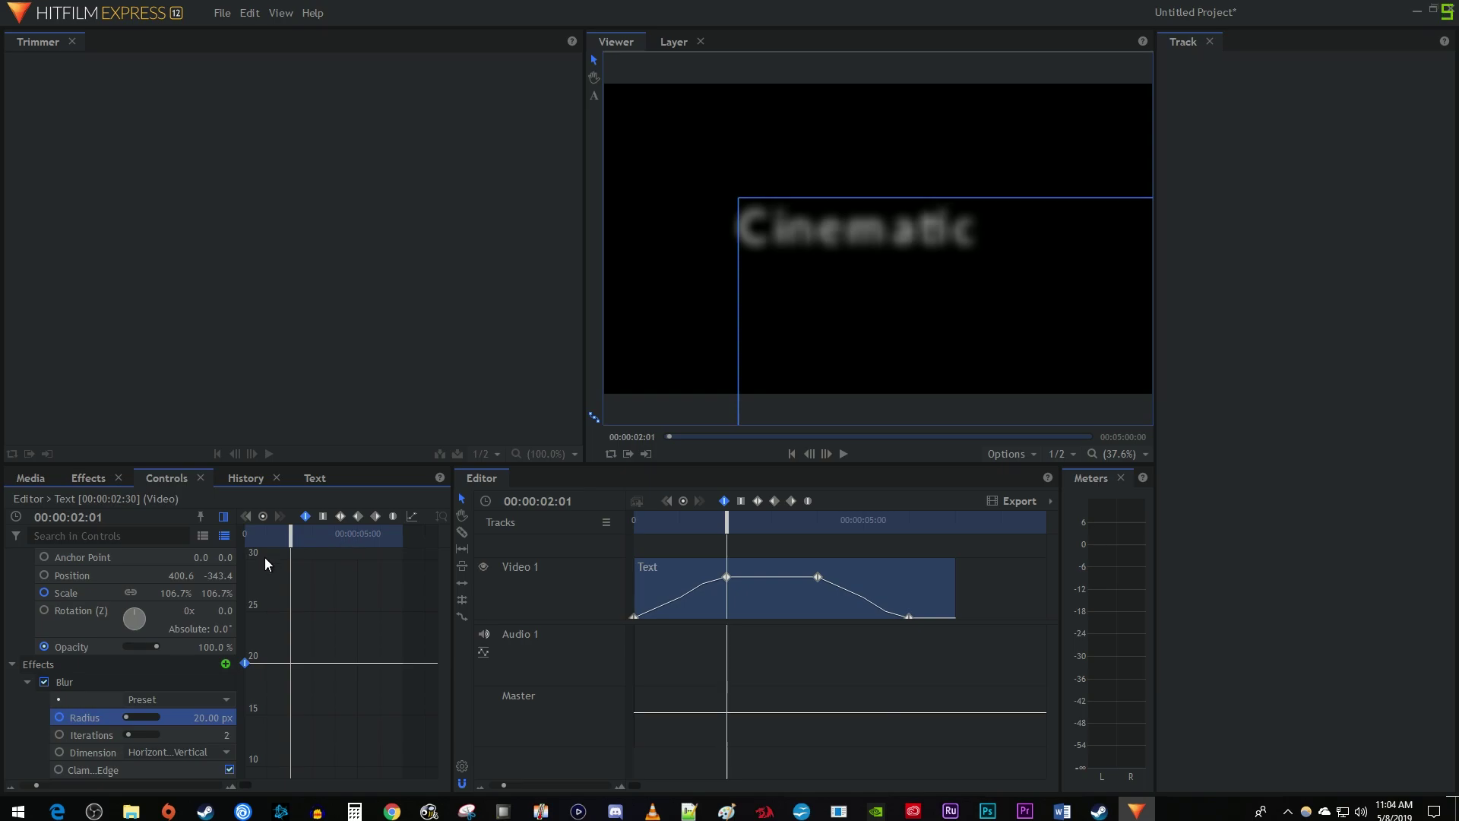
click(210, 719)
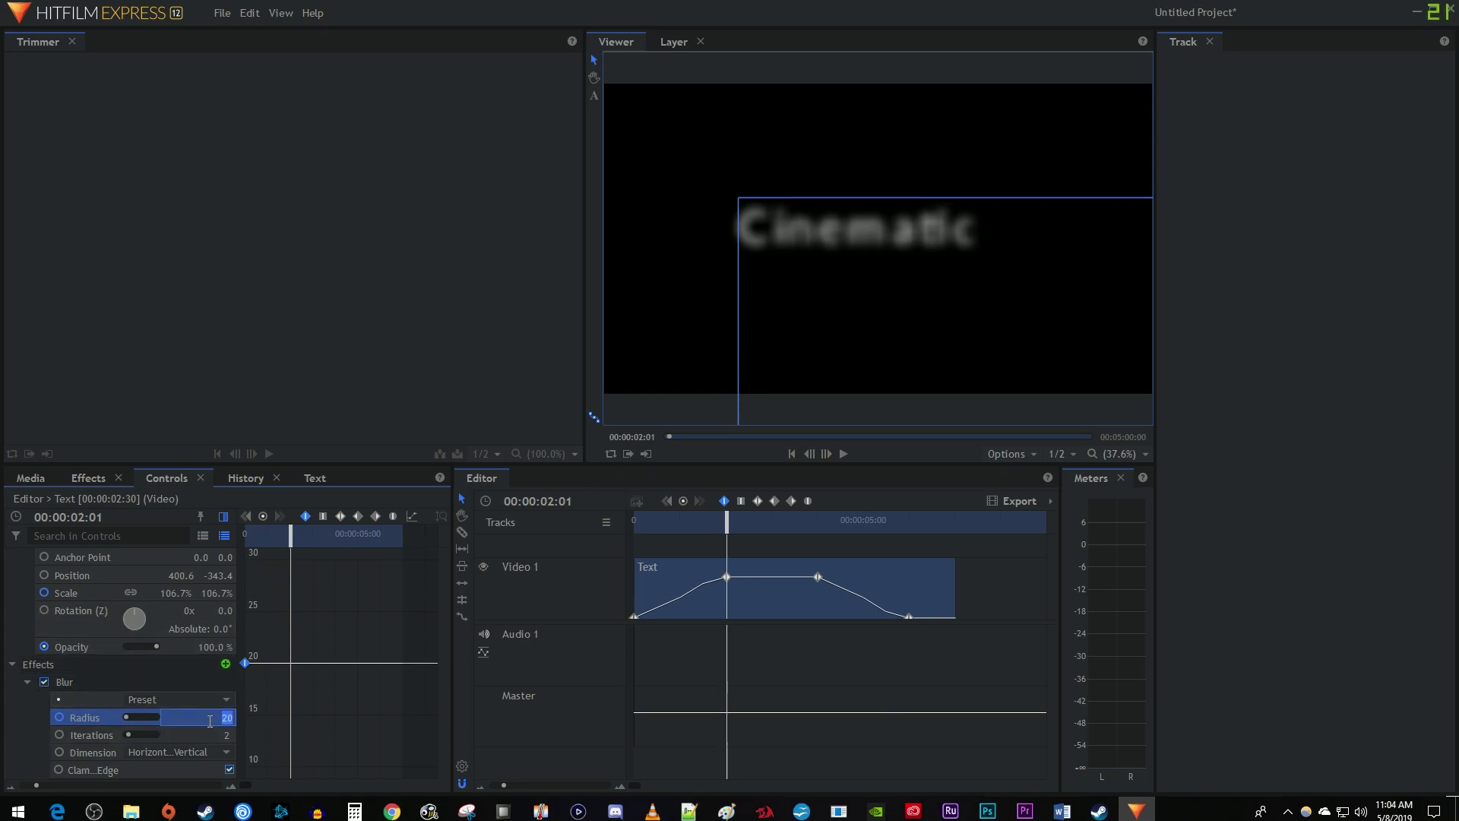
key(Return)
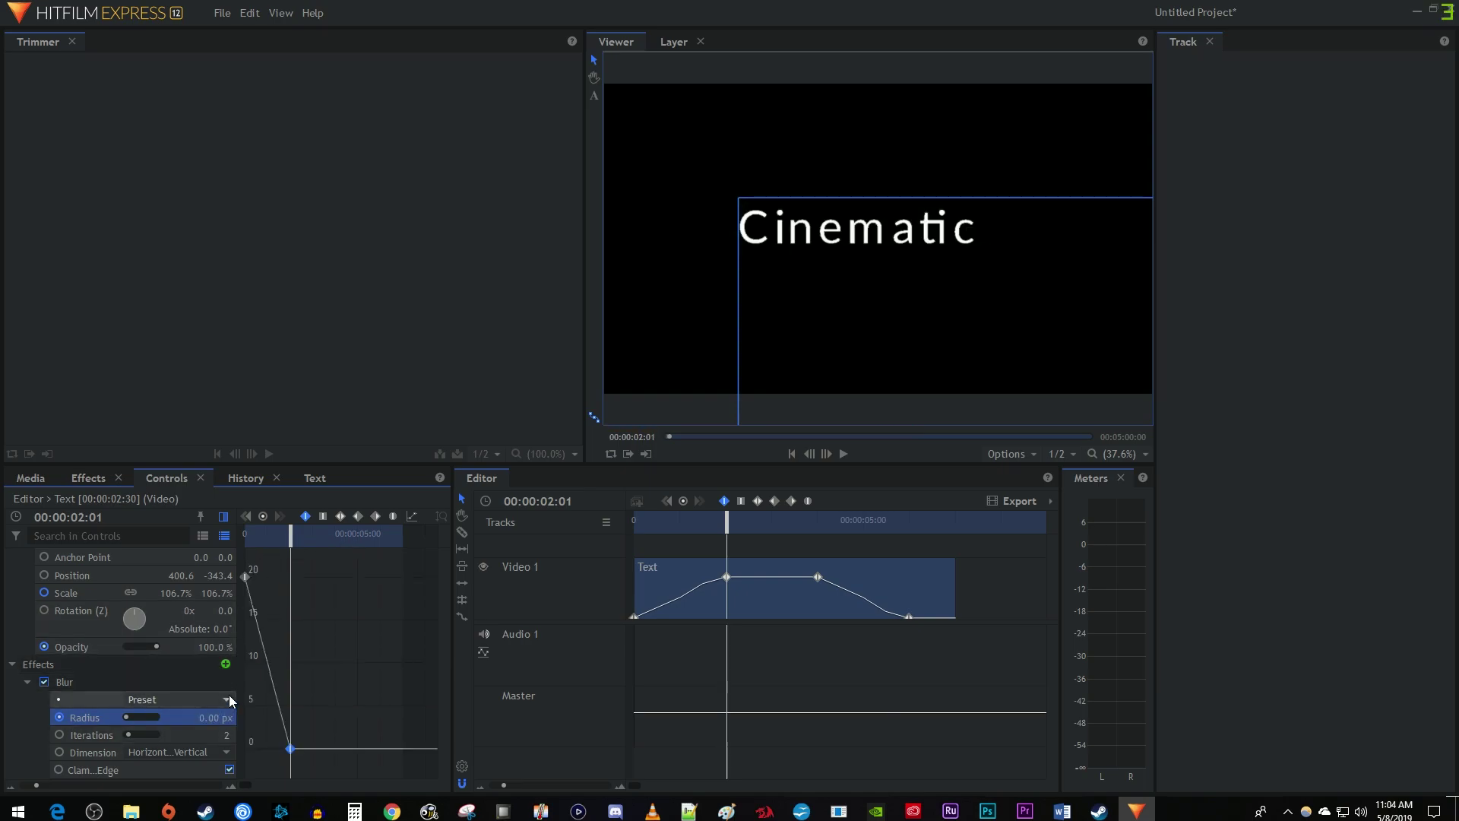
- Hold the radius at 0 at 4:00, return it to 20 px at the clip end, and play
drag(290, 541, 334, 542)
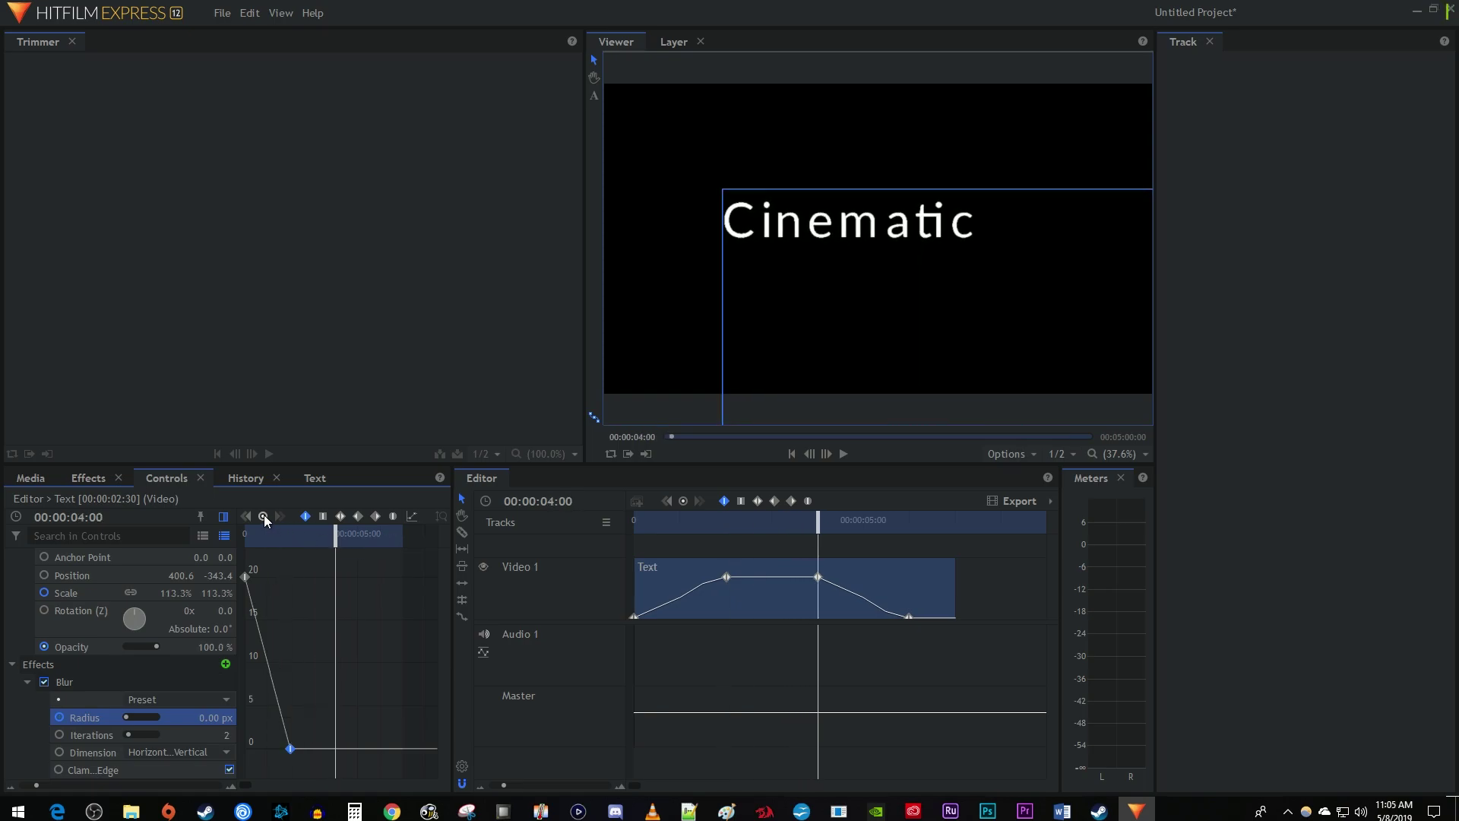
click(263, 515)
drag(335, 535, 380, 537)
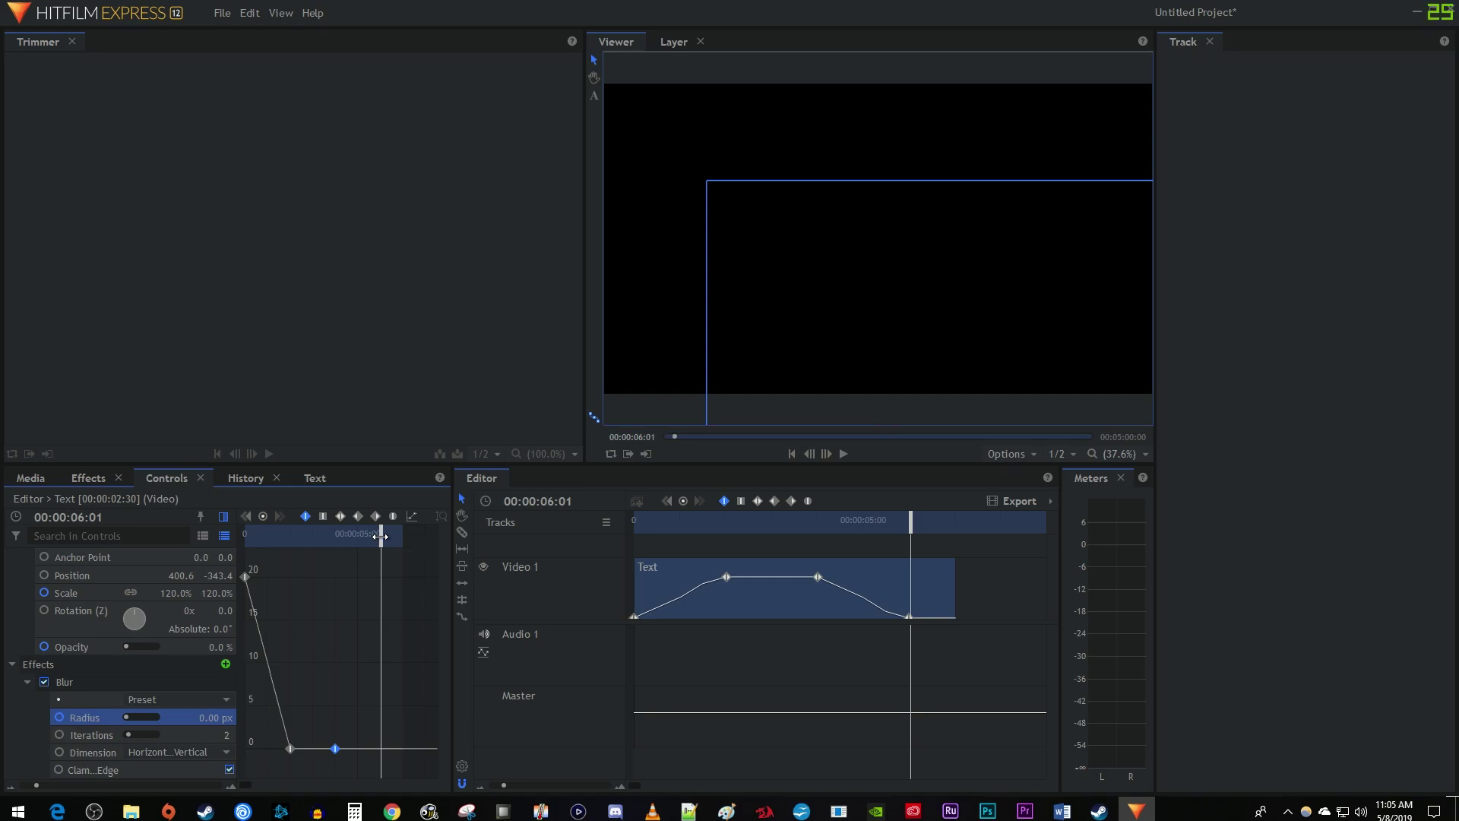
click(216, 716)
key(Return)
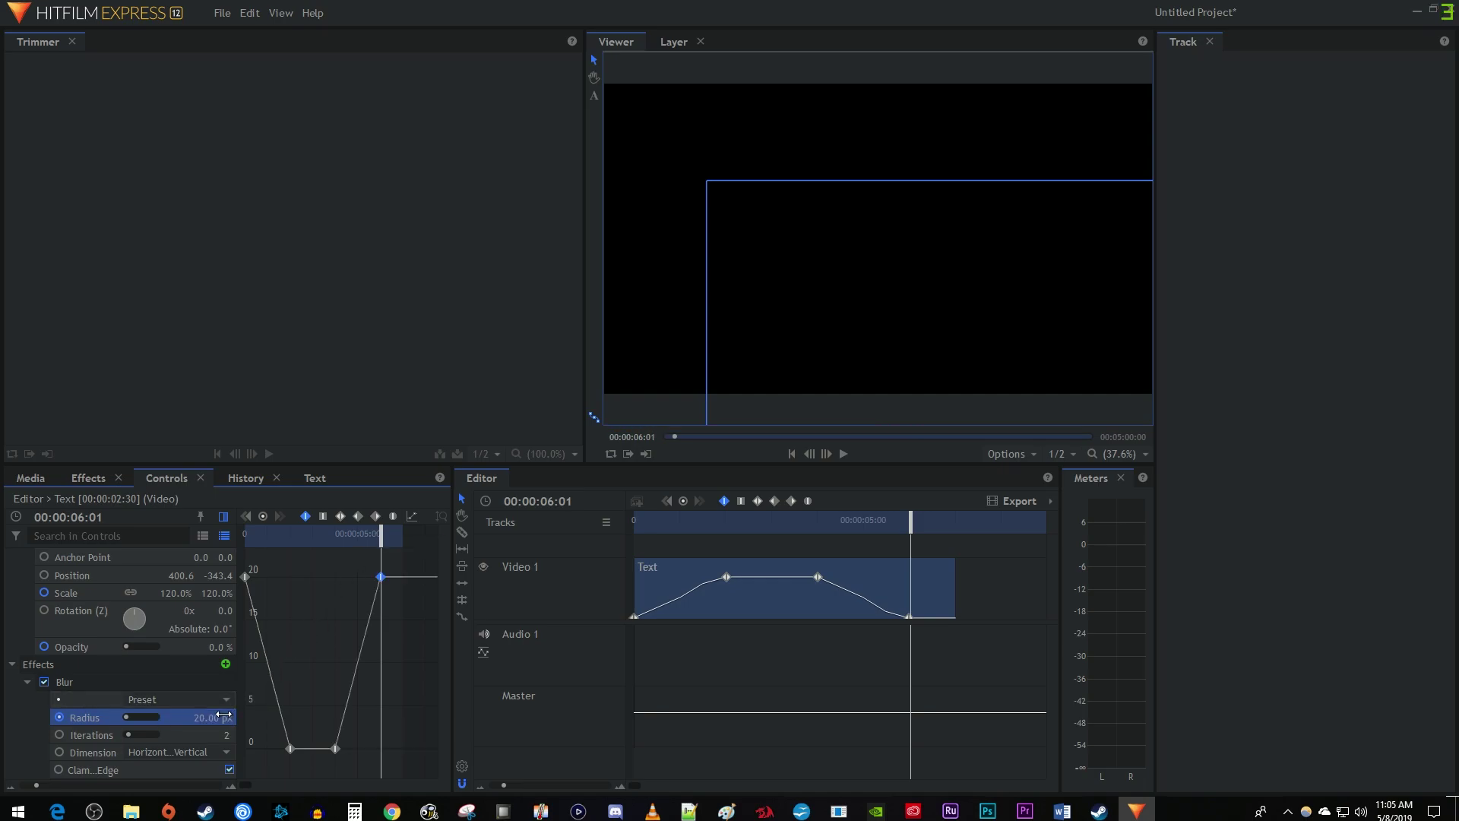
key(space)
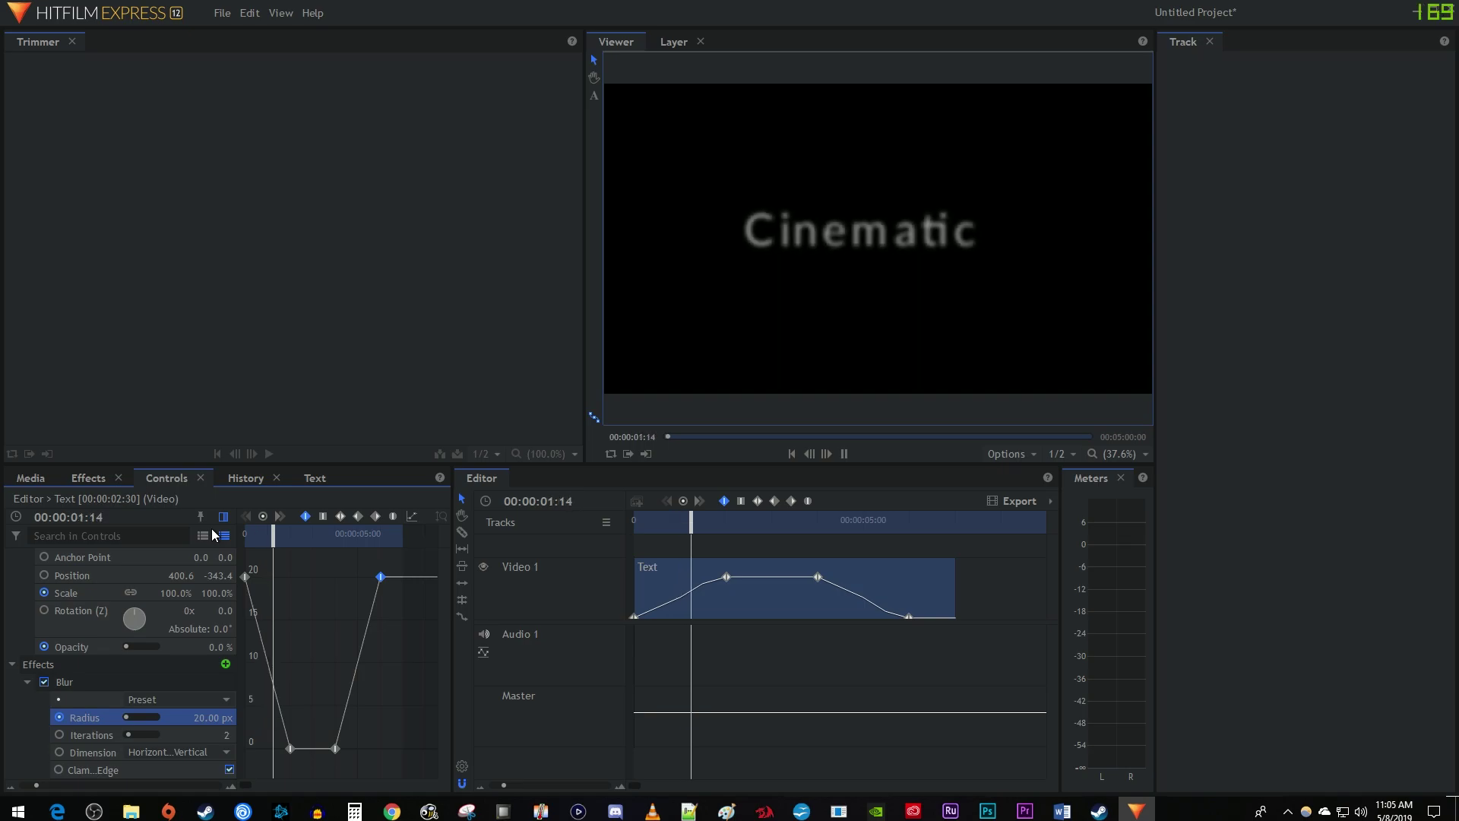